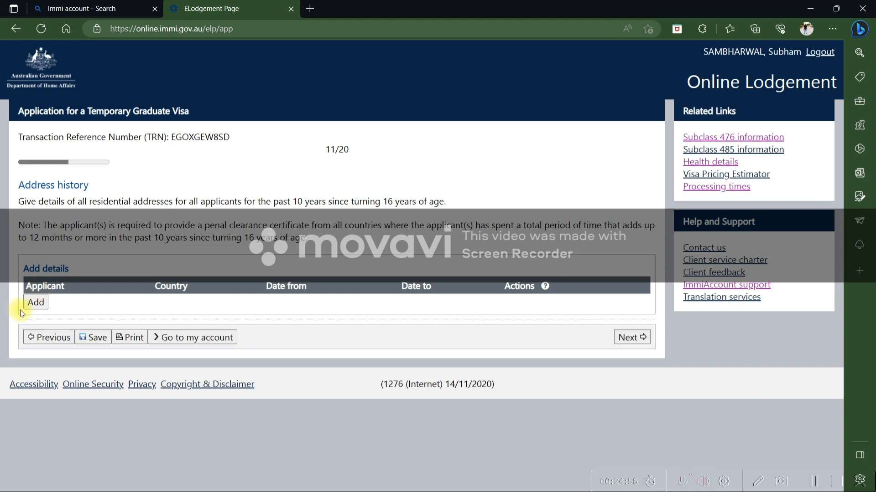
drag(154, 286, 312, 287)
drag(395, 286, 437, 289)
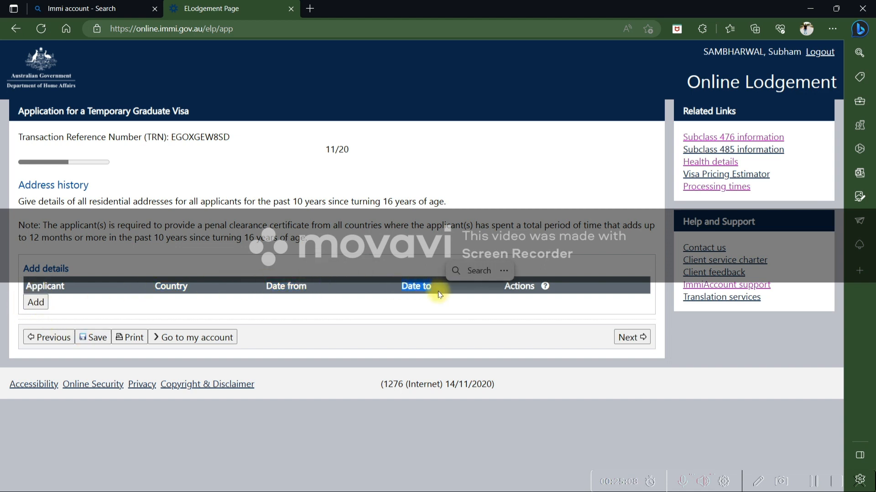
click(36, 302)
scroll(254, 348, down, 1)
click(40, 420)
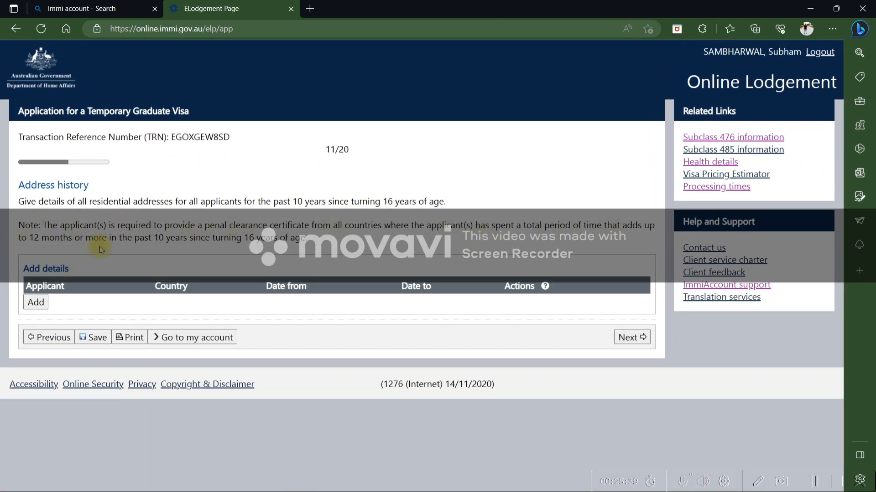
drag(195, 238, 313, 243)
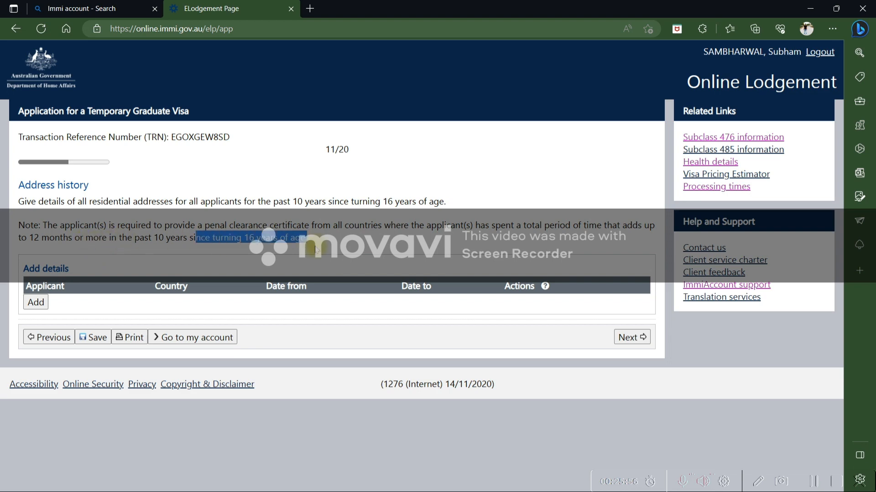
Step: Add the applicant's current residential address in India, dated from 1 Feb 2000, confirm it and continue to the travel history section
click(36, 302)
click(265, 231)
click(256, 252)
click(211, 262)
click(231, 281)
text(01/02/200)
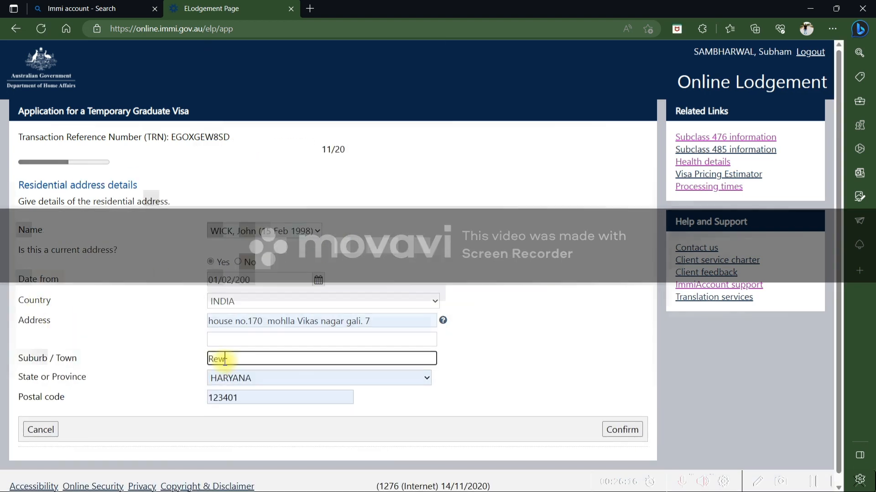
click(622, 429)
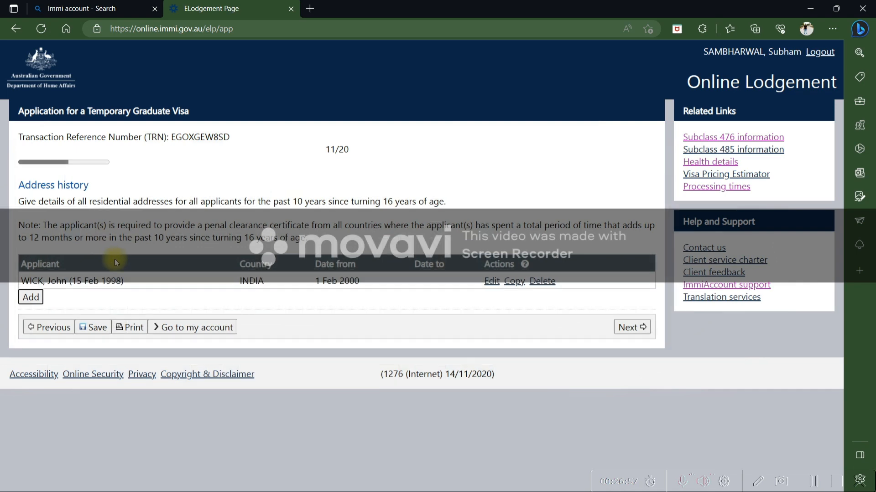
click(627, 329)
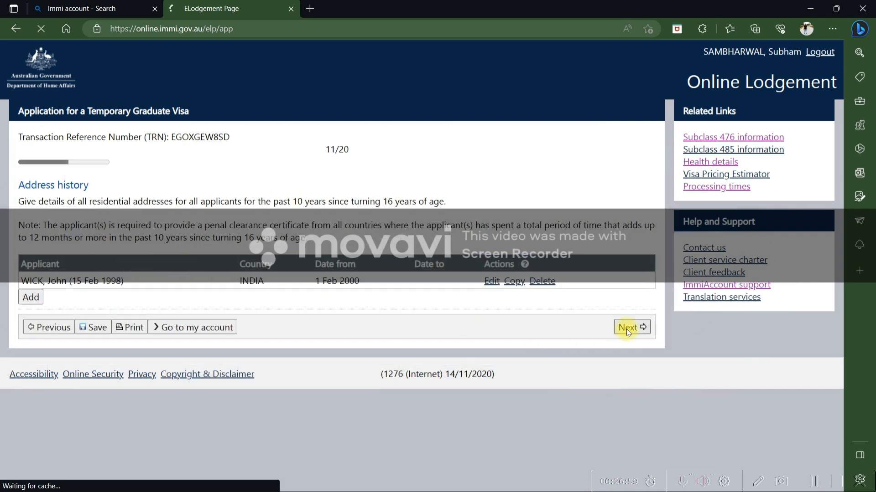
Step: Answer Yes to the question about visits outside the usual country of residence in the last 10 years
drag(17, 185, 80, 184)
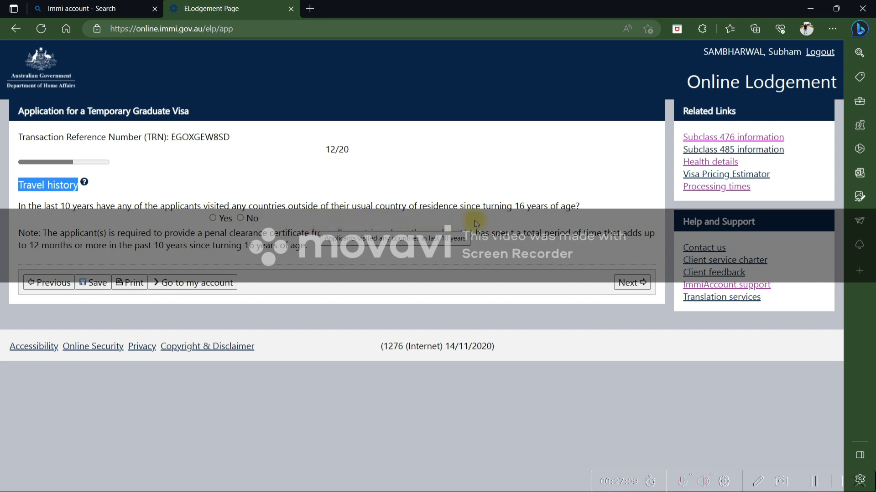
click(495, 220)
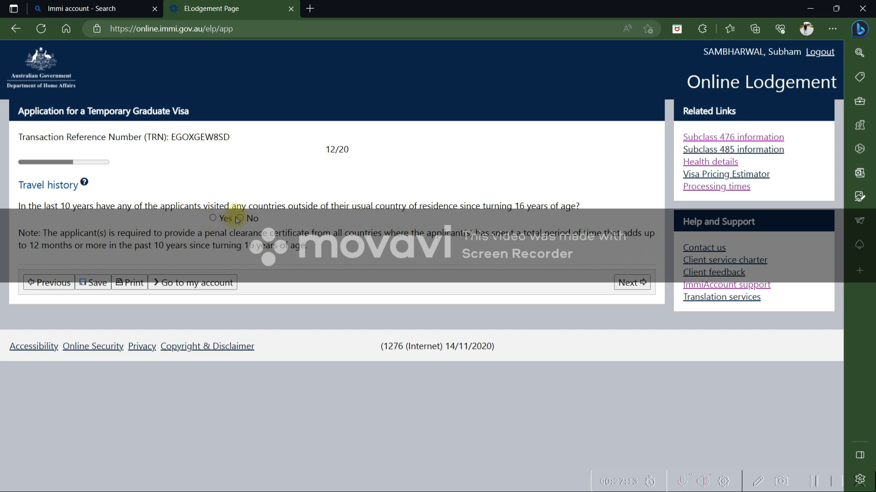
click(213, 218)
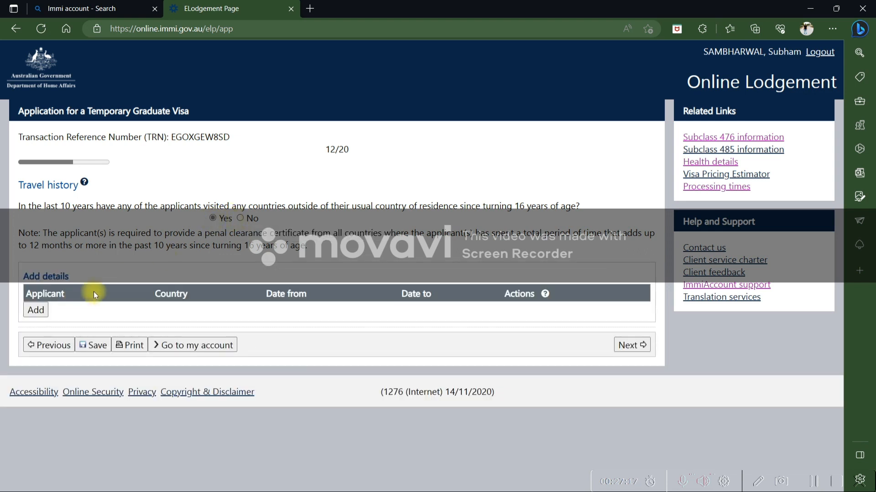
drag(255, 281, 424, 272)
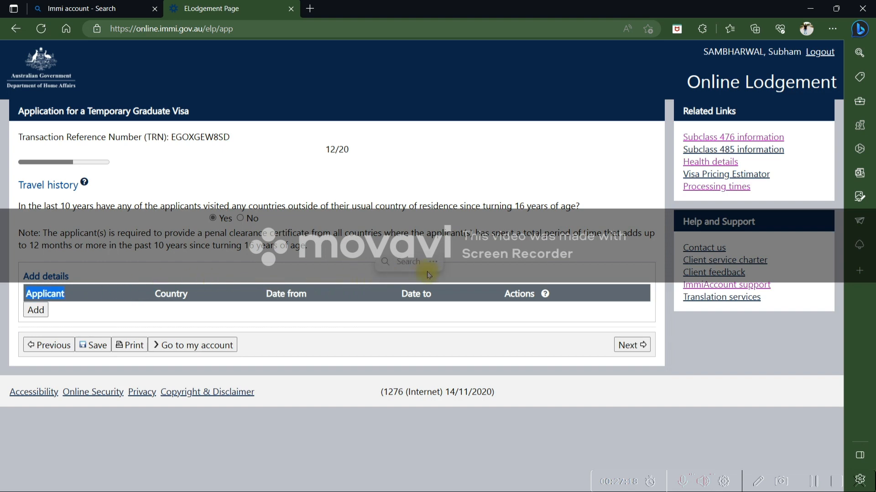
click(306, 253)
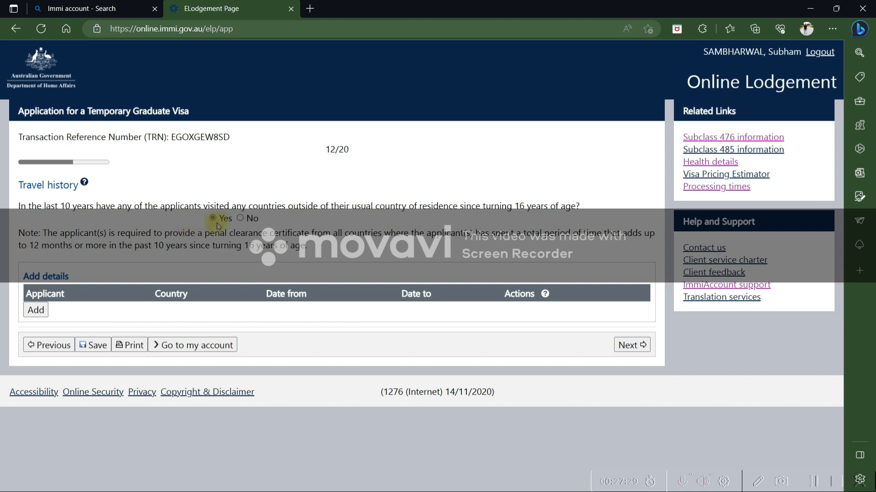
Step: Answer No to the question about visits to other countries in the last 10 years and continue the application
click(240, 219)
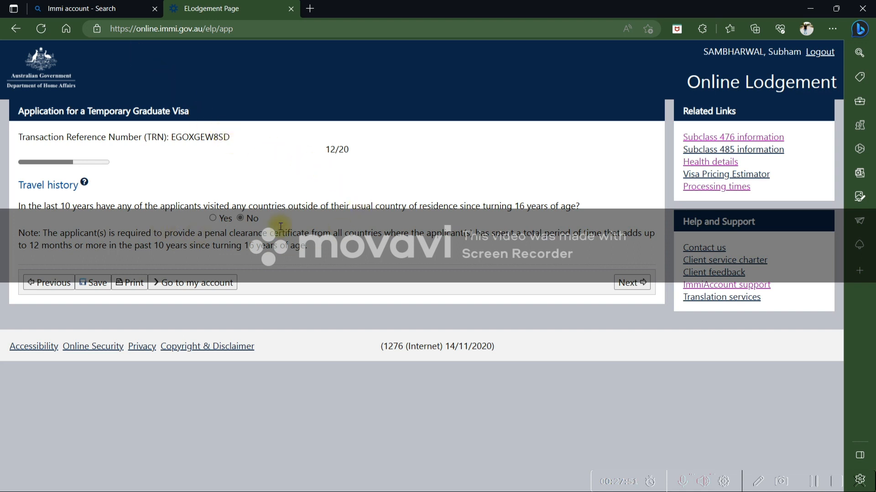
click(635, 287)
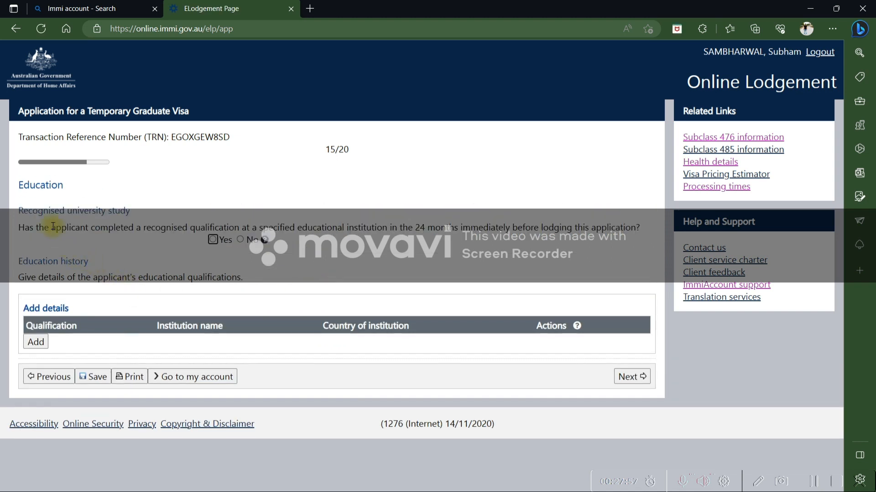
Step: Complete the campus and course date details of the applicant's education history entry and continue to the employment section
drag(19, 212, 134, 202)
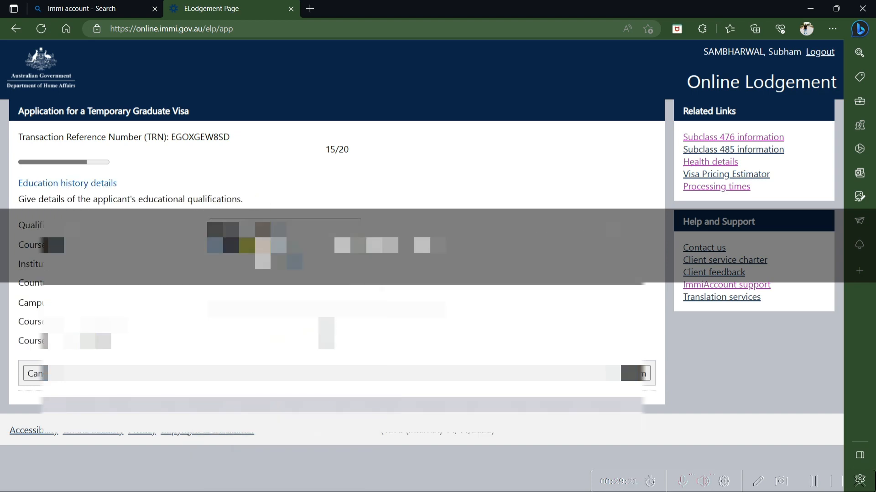
click(249, 309)
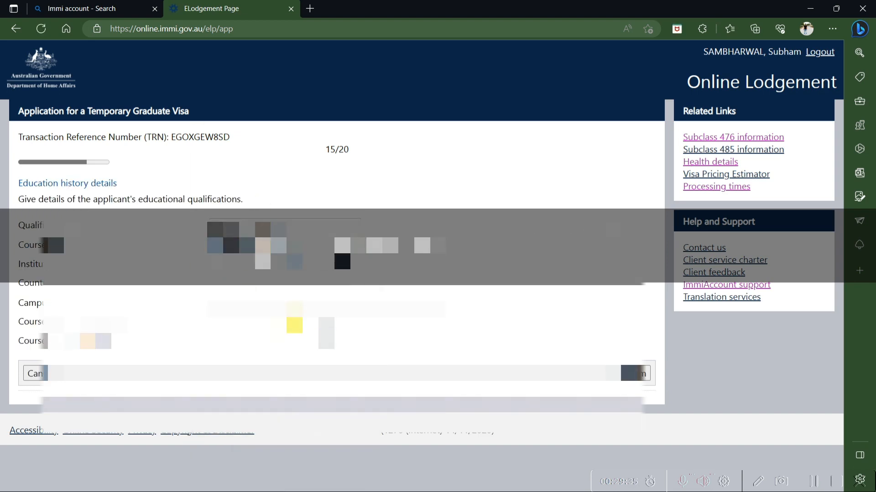
click(247, 303)
click(233, 322)
click(240, 341)
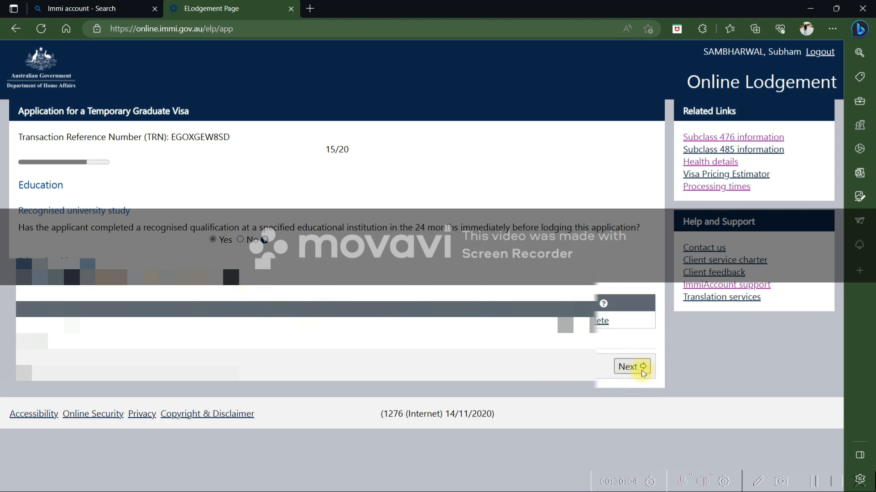
click(637, 370)
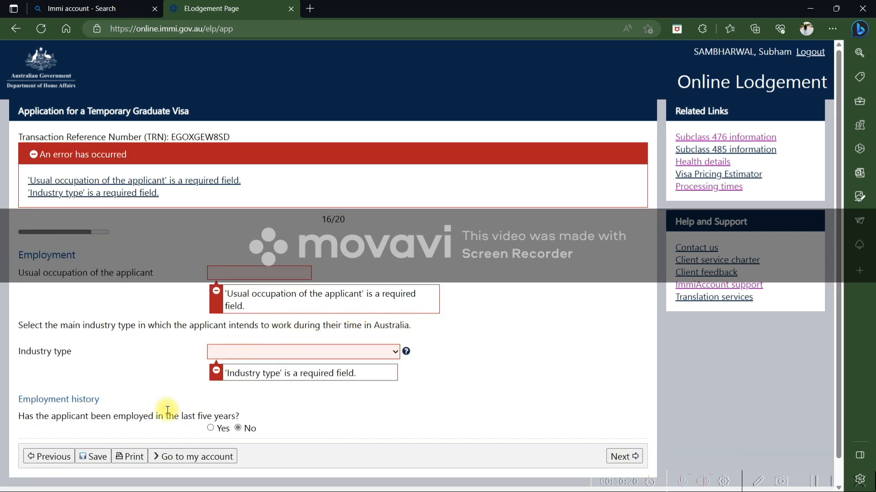
Step: Enter Airconditioning as the usual occupation of the applicant
scroll(168, 410, down, 1)
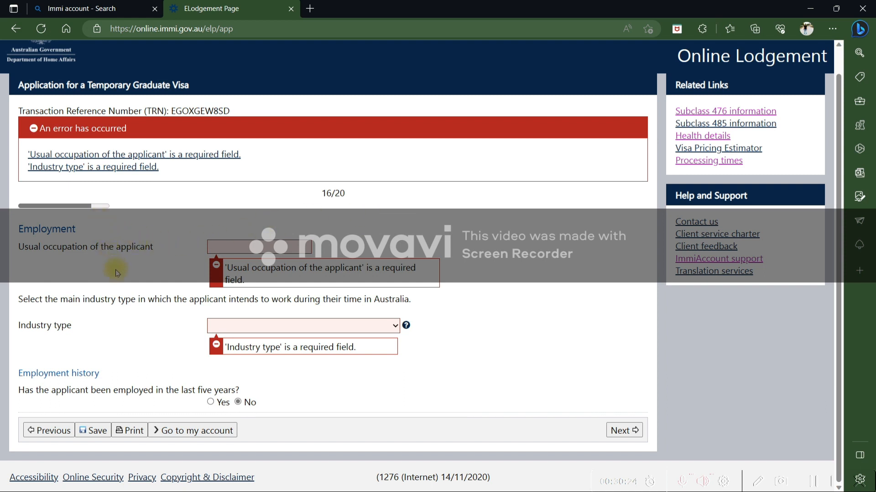
click(25, 388)
click(47, 391)
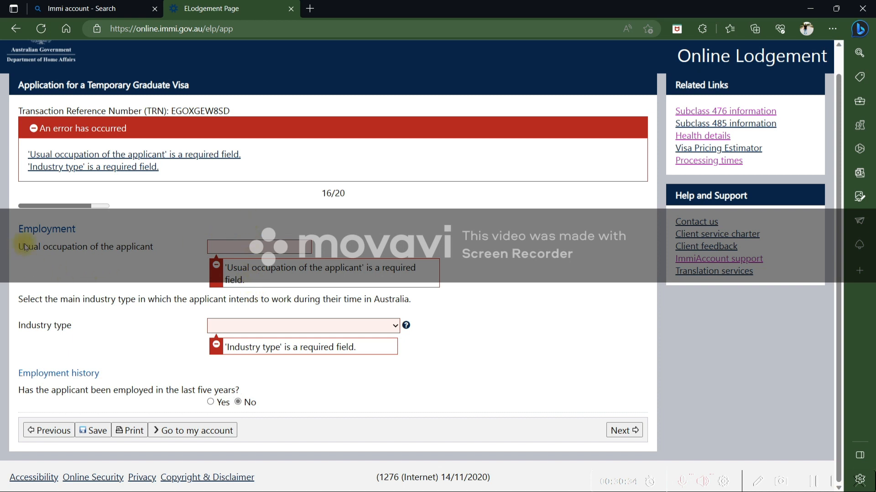
drag(25, 247, 163, 240)
click(230, 247)
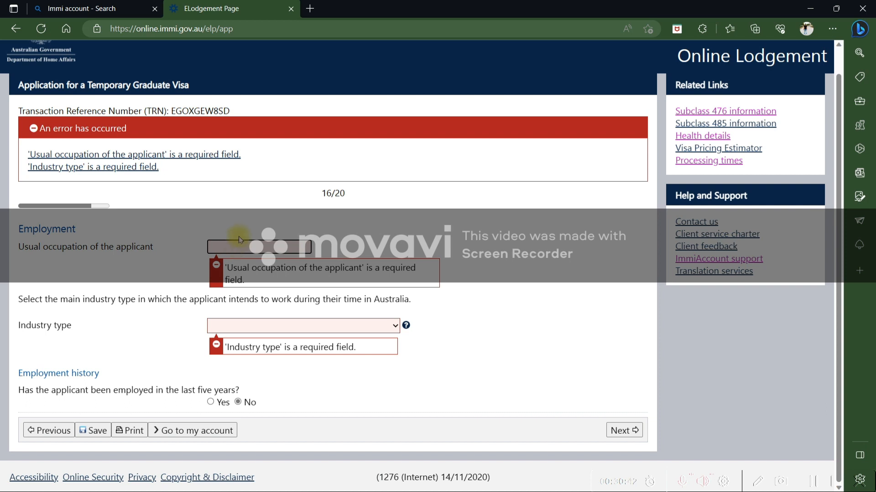
text(Airconditioning)
key(Tab)
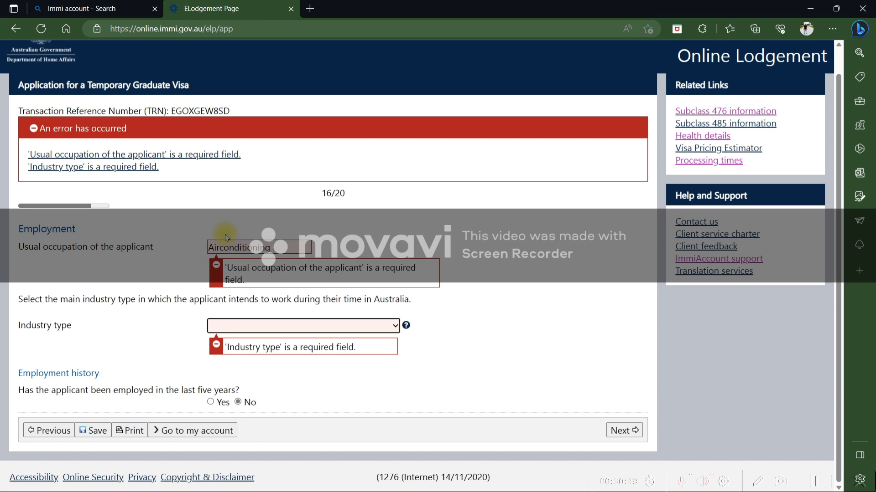
Step: Set the industry type to Professional, Scientific and Technical Services and continue to the language section
click(371, 326)
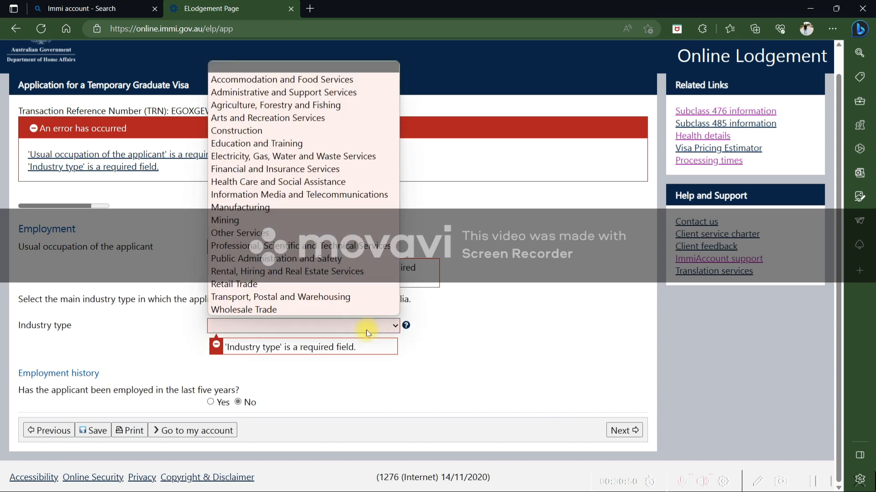
click(281, 249)
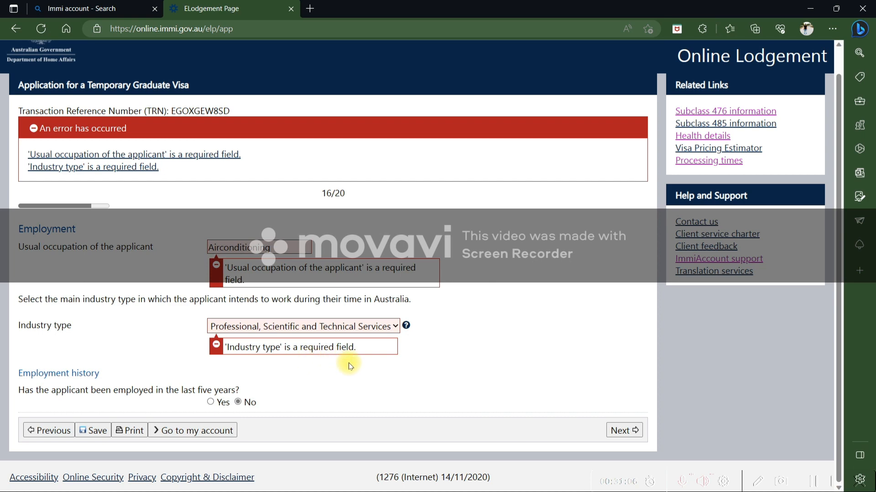
click(632, 431)
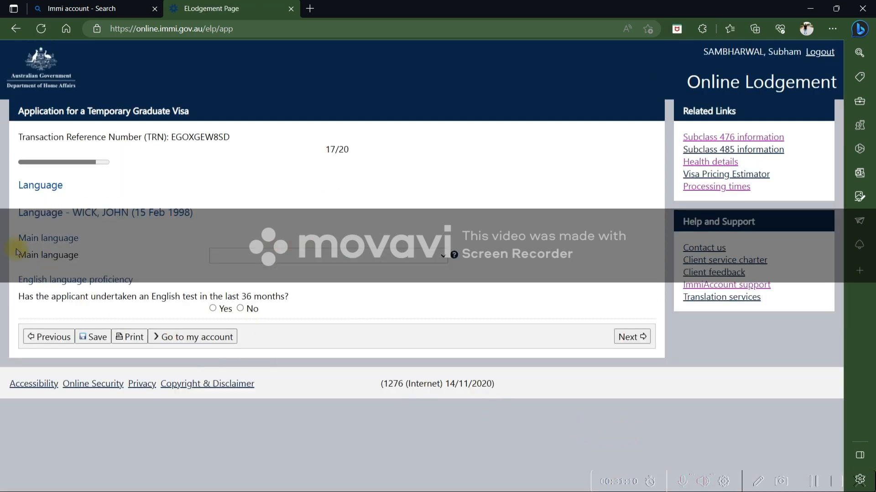
Step: Set the applicant's main language to Indian
click(240, 262)
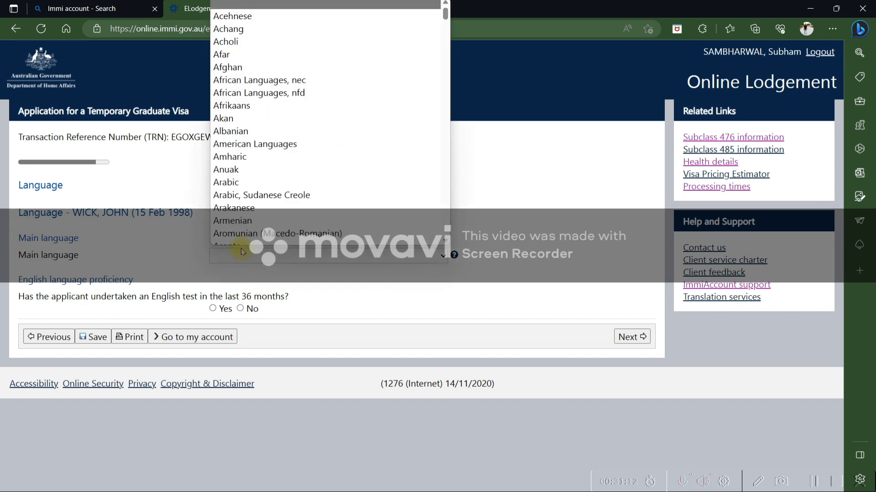
text(ind)
key(Return)
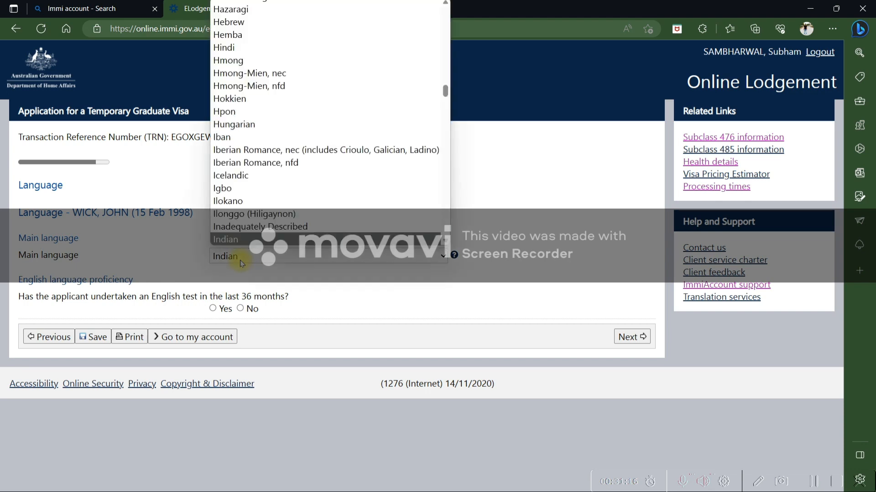
Step: Set the applicant's main language to Hindi
click(240, 258)
key(h)
key(h)
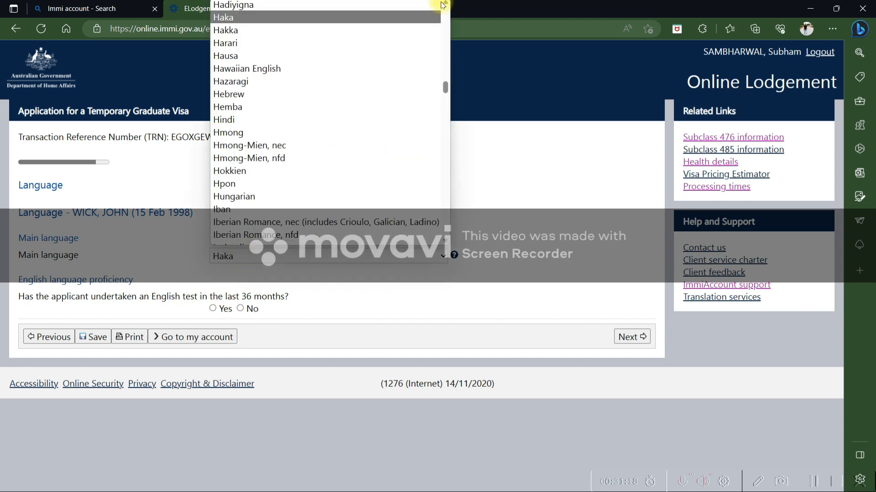
click(276, 119)
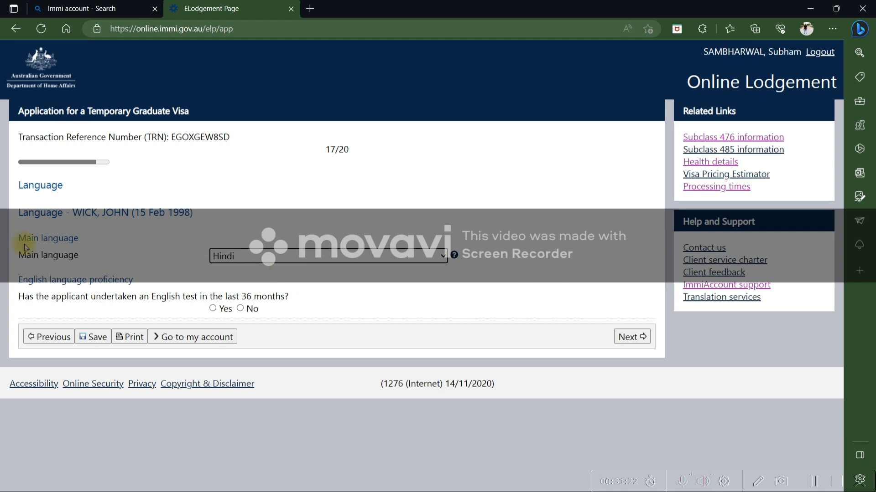
drag(34, 255, 64, 255)
click(152, 241)
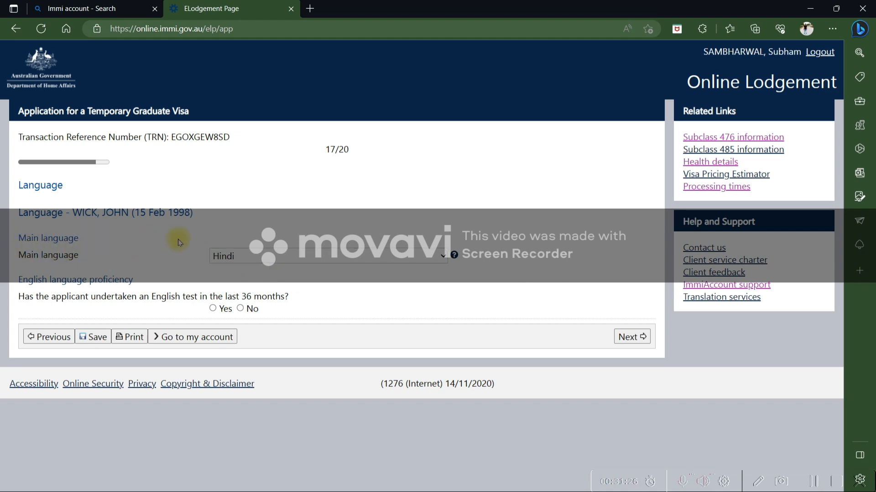
click(242, 254)
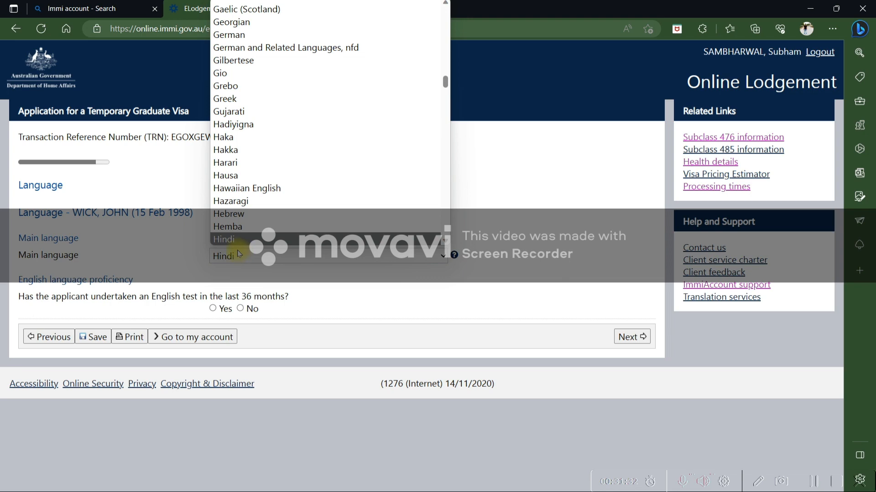
click(234, 253)
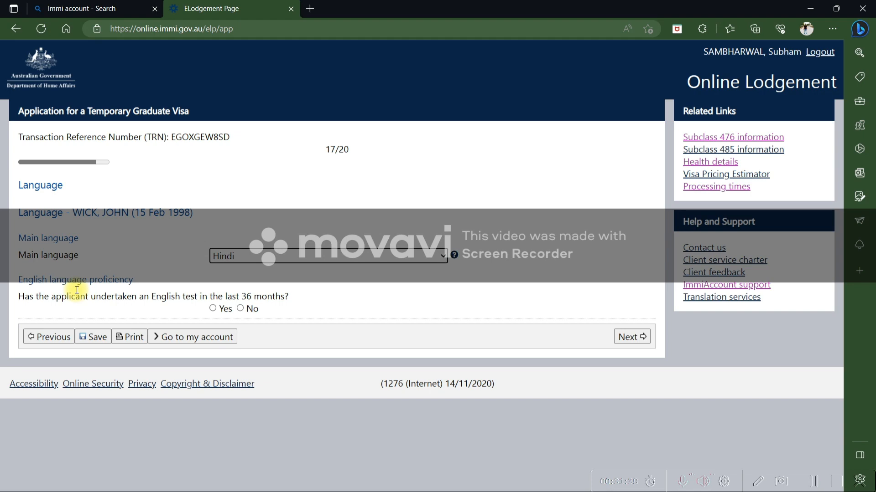
Step: Declare that the applicant took an English test in the last 36 months and set the test name to IELTS
click(212, 308)
scroll(214, 305, down, 1)
scroll(212, 296, up, 1)
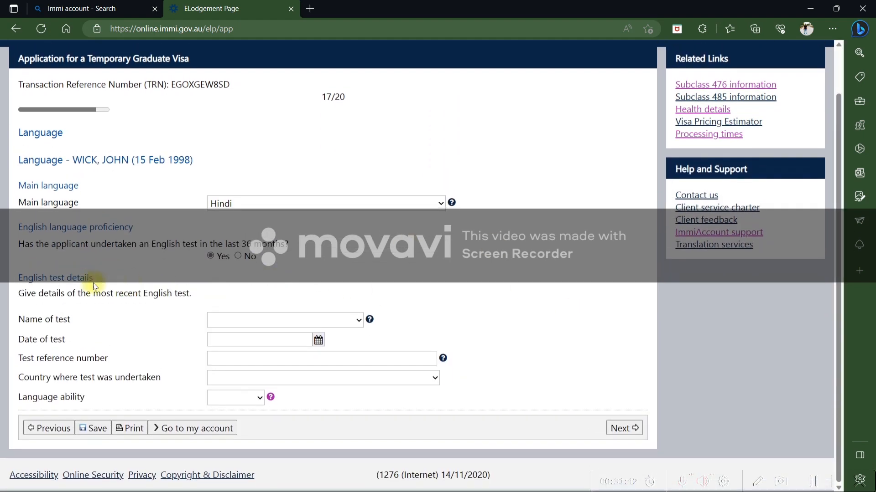
click(251, 324)
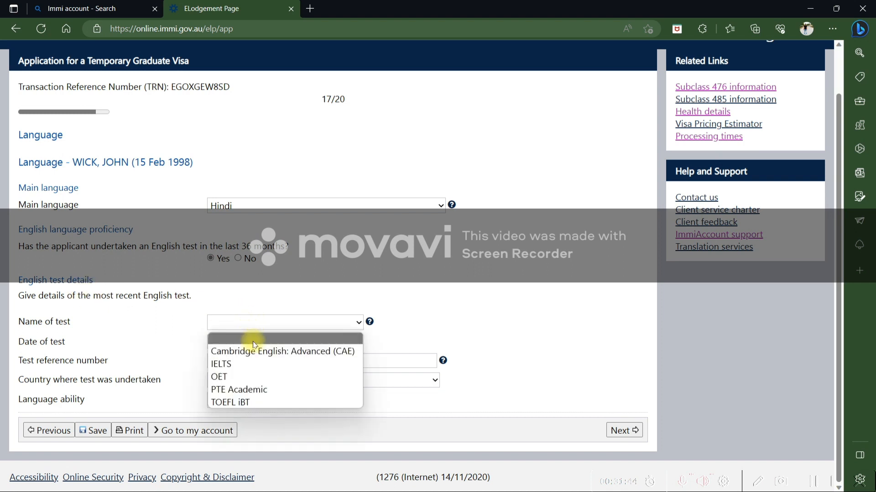
click(251, 362)
drag(230, 340, 241, 325)
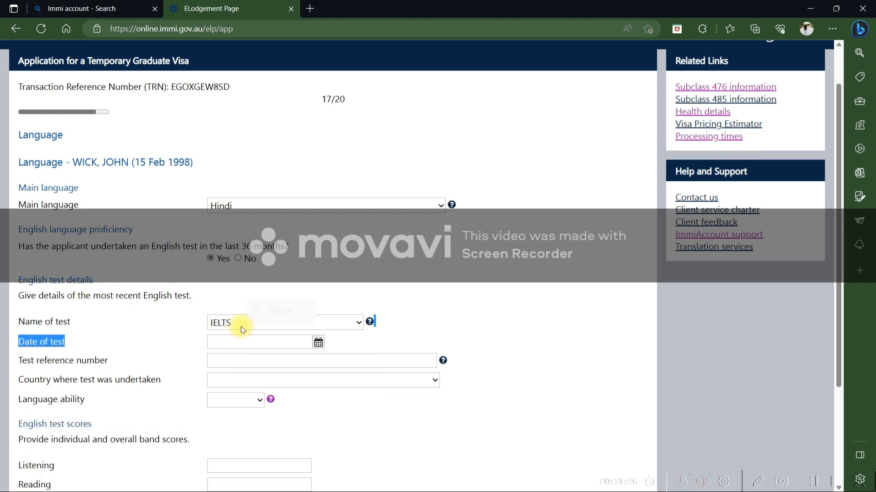
Step: Switch the name of the English test to PTE Academic and back to IELTS
click(241, 326)
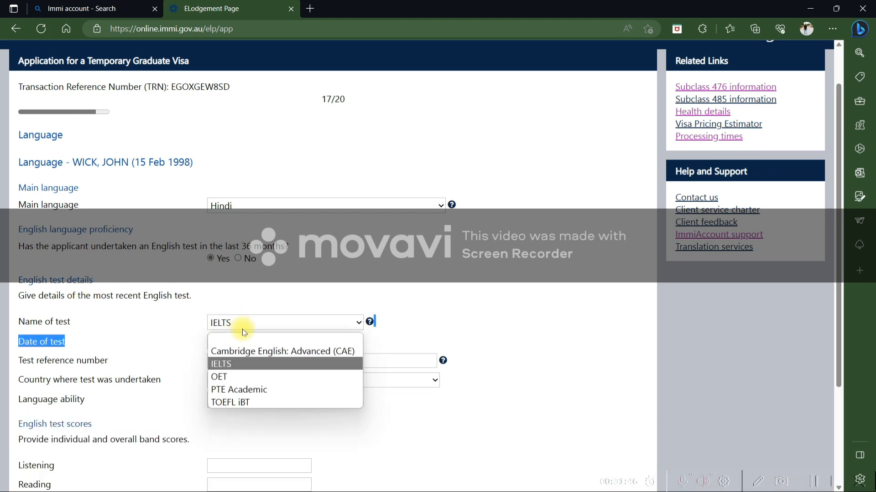
click(260, 391)
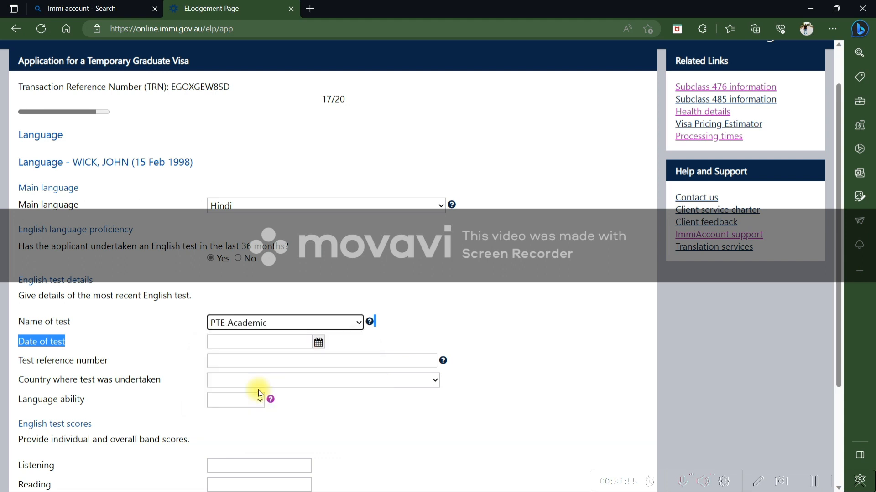
click(238, 322)
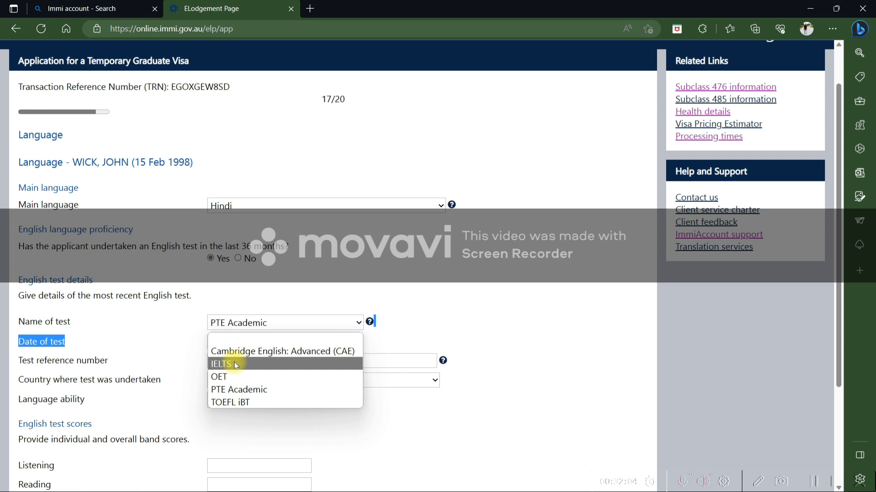
click(234, 363)
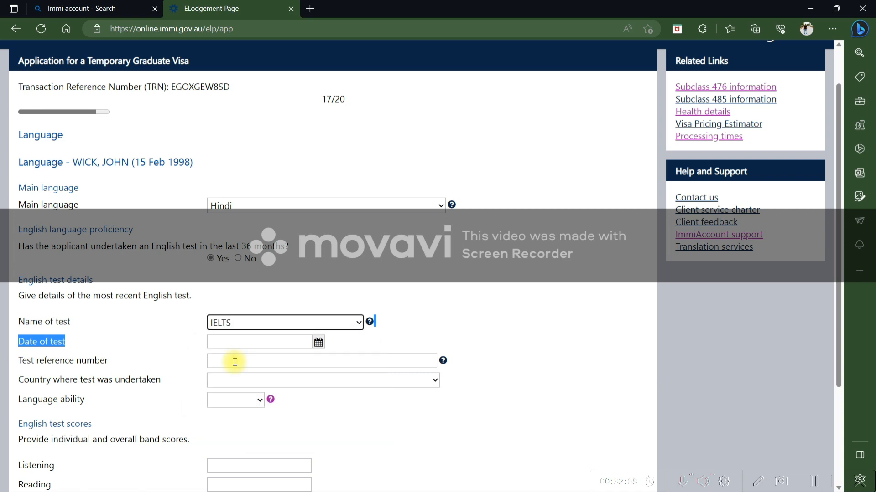
click(231, 322)
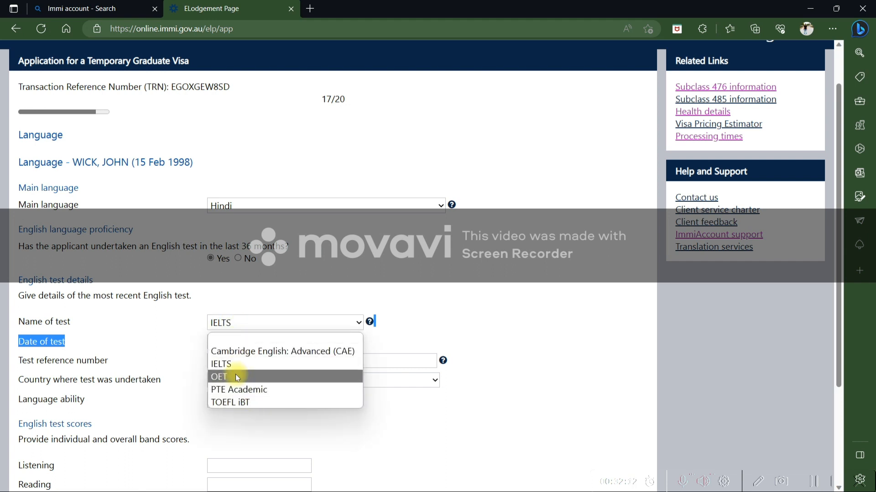
click(232, 364)
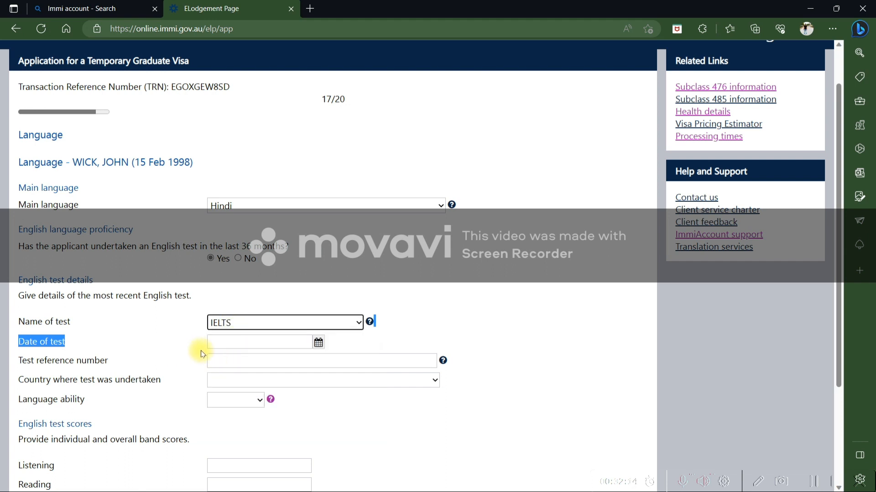
Step: Fill in 05 Jun 2021 as the test date, the test reference number, and INDIA as the country where the test was undertaken
click(236, 341)
text(05 Jan 2021)
click(228, 361)
text(18)
click(234, 381)
key(i)
click(234, 364)
scroll(299, 389, down, 1)
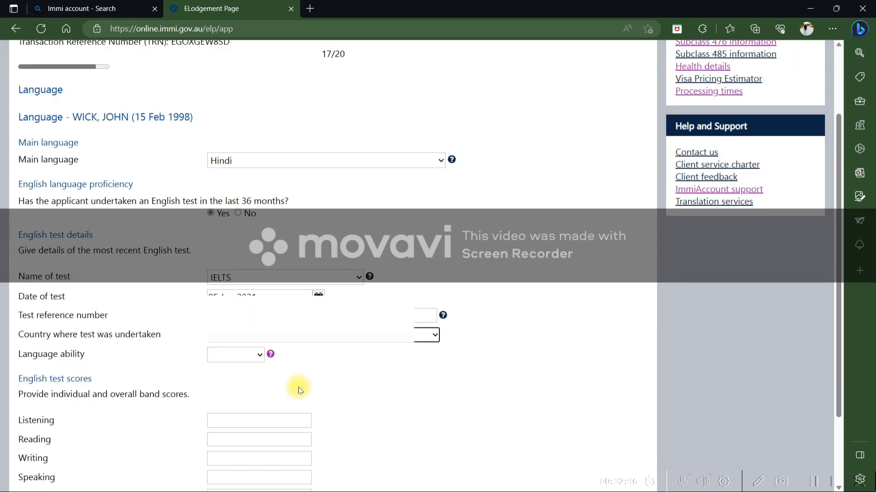
Step: Set the applicant's language ability to Competent in the English test details
click(237, 357)
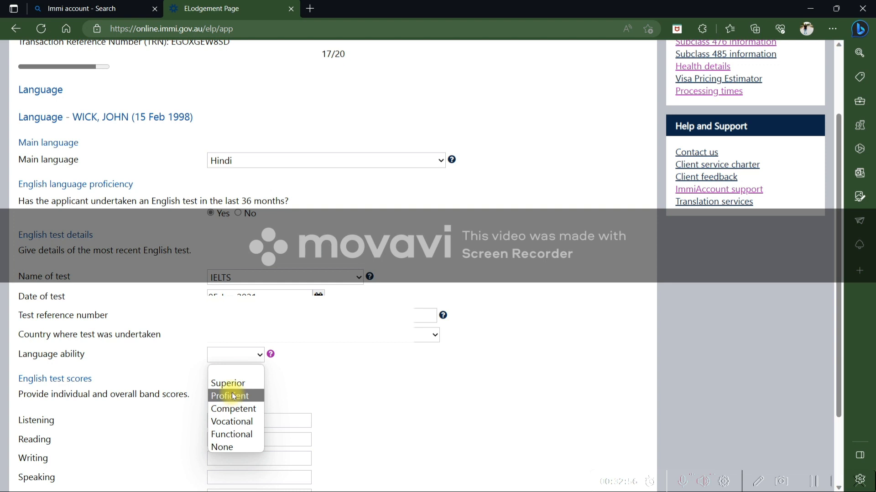
click(248, 411)
scroll(210, 399, down, 1)
scroll(210, 399, down, 3)
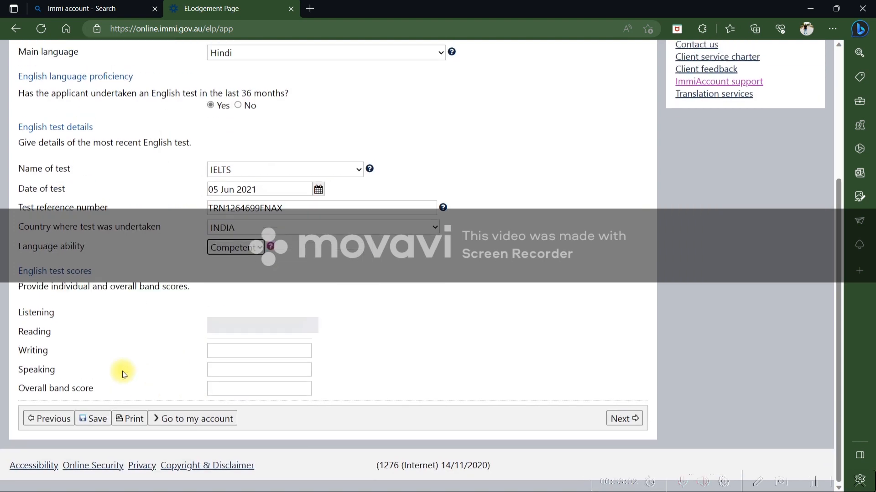
Step: Enter the individual and overall IELTS band scores, with 6 for Listening, and continue to the health declarations
click(240, 328)
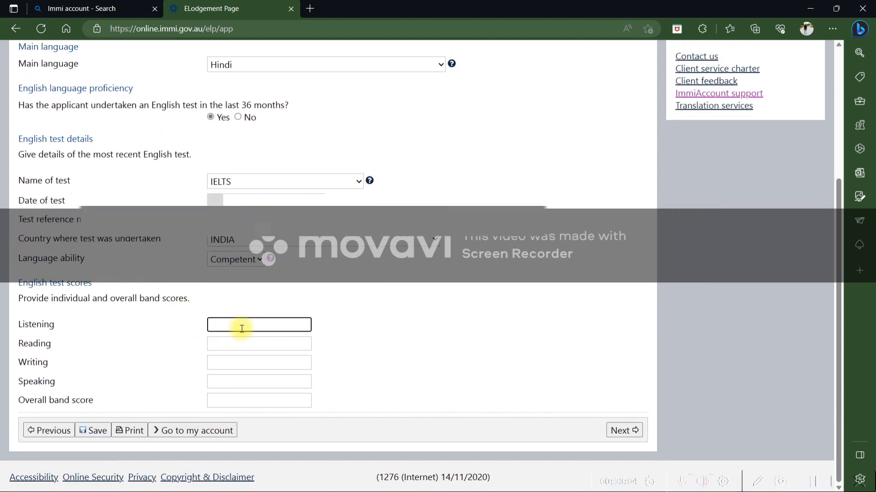
text(6)
click(223, 343)
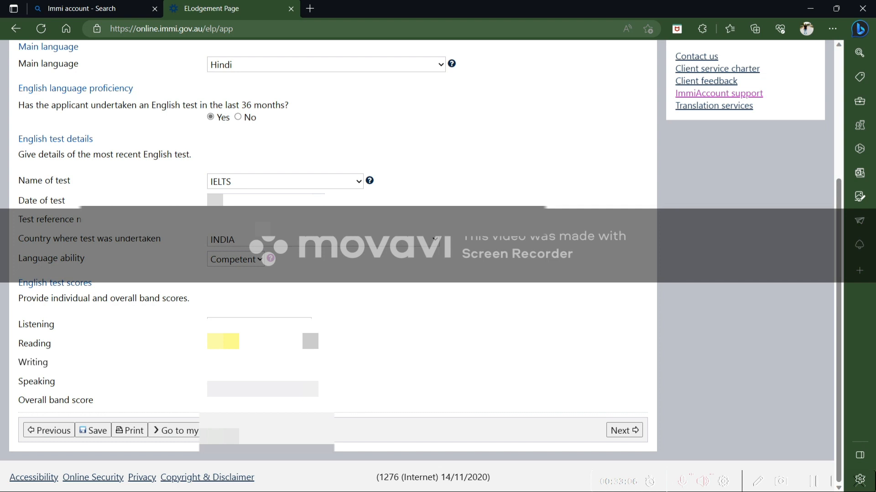
click(254, 367)
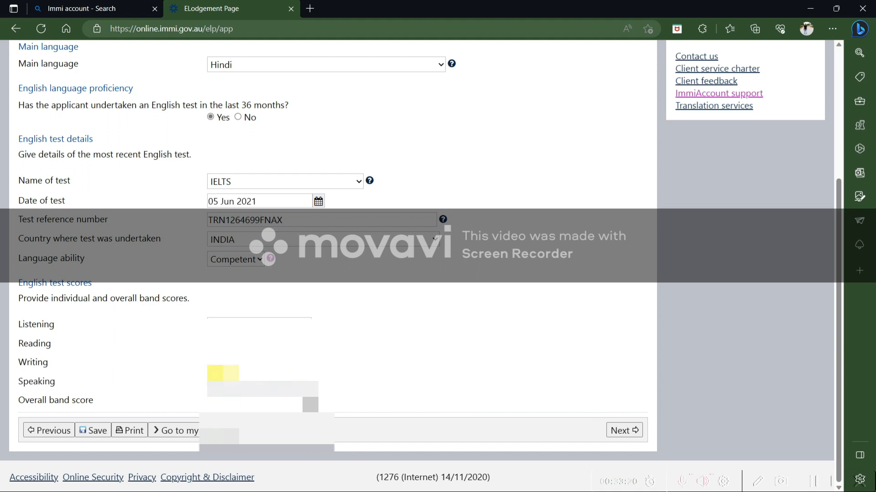
click(626, 430)
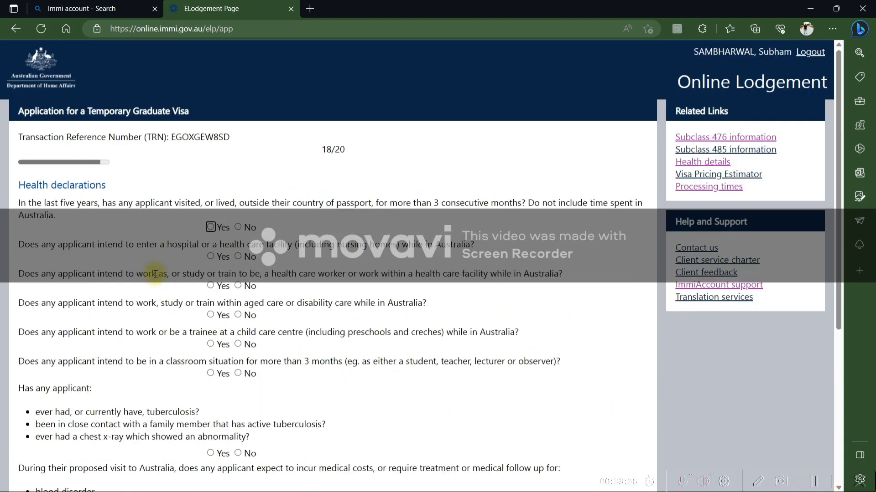
Step: Answer No to the health declarations on living outside the passport country, entering a hospital, and working or studying in health care
scroll(157, 264, down, 2)
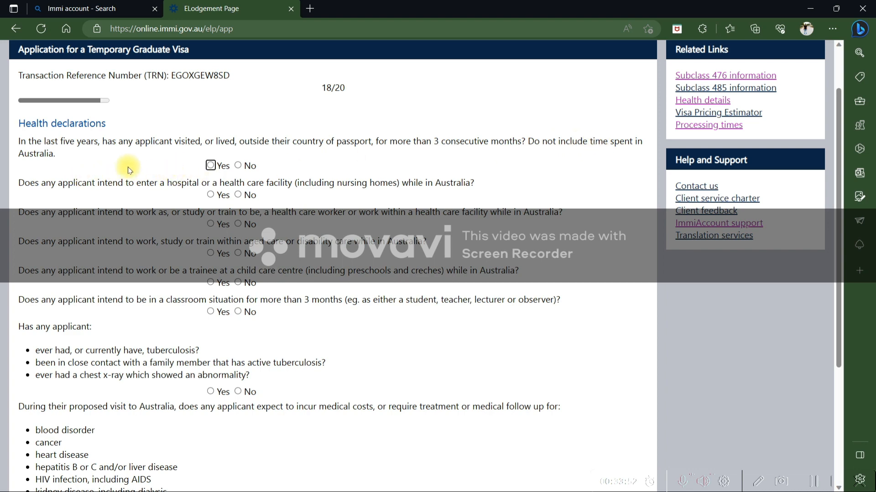
click(238, 166)
scroll(61, 190, down, 1)
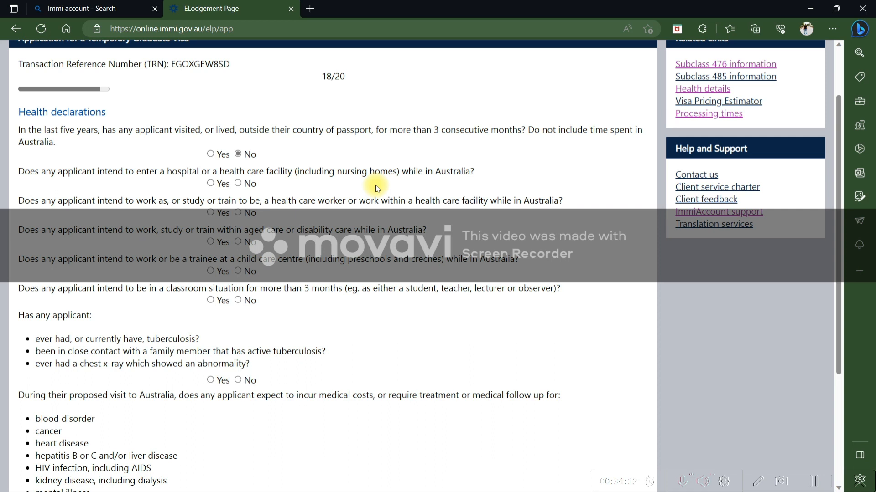
click(245, 185)
drag(143, 201, 177, 209)
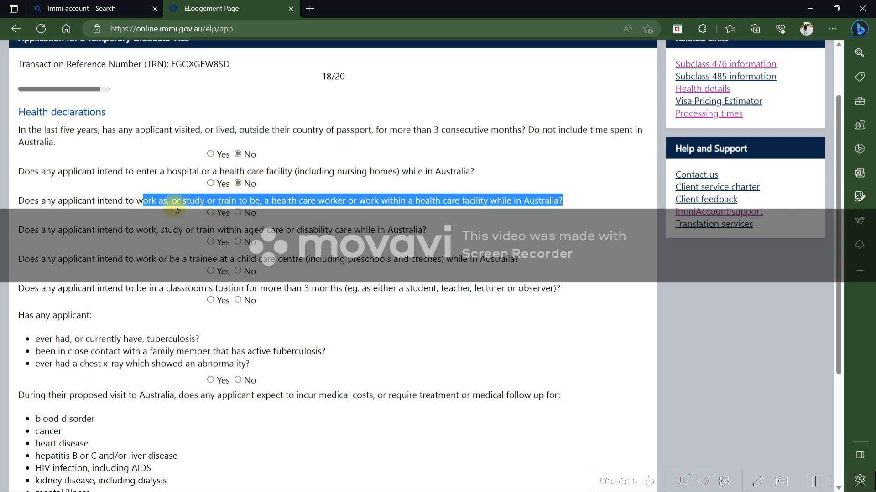
click(319, 206)
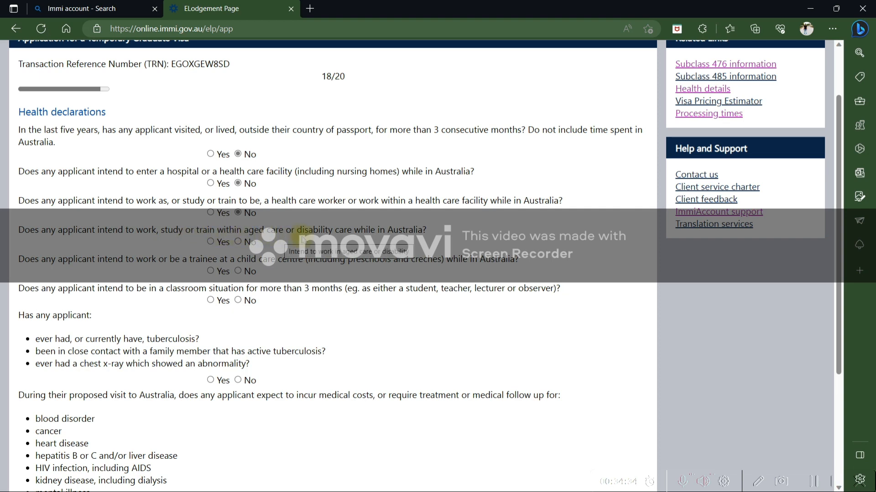
Step: Answer No to the health declarations on aged or disability care, child care centre work, and classroom situations over 3 months
click(238, 243)
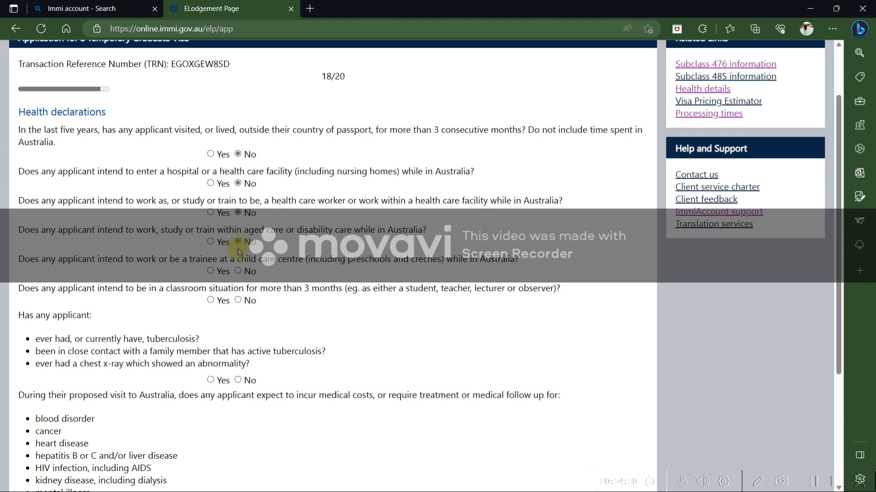
click(231, 272)
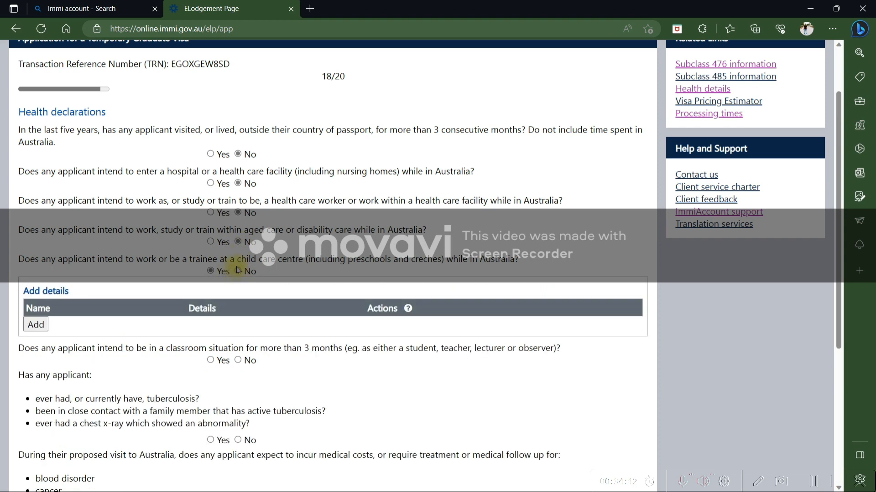
click(238, 272)
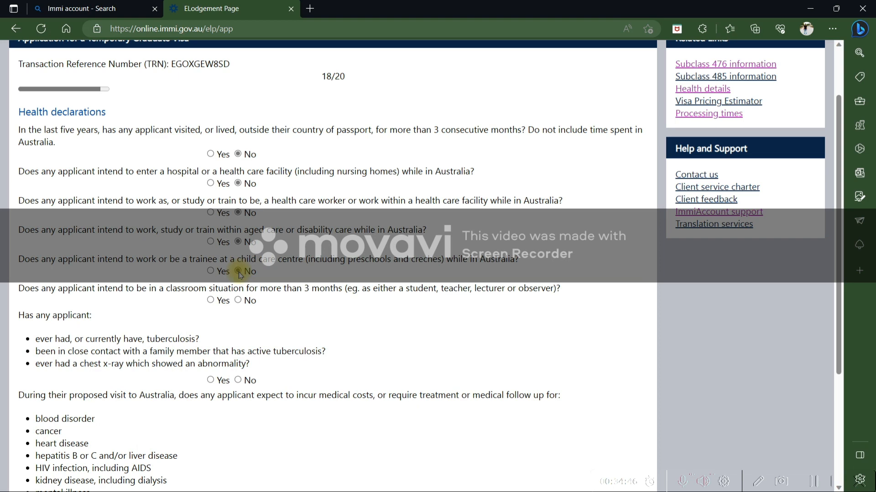
scroll(239, 274, down, 1)
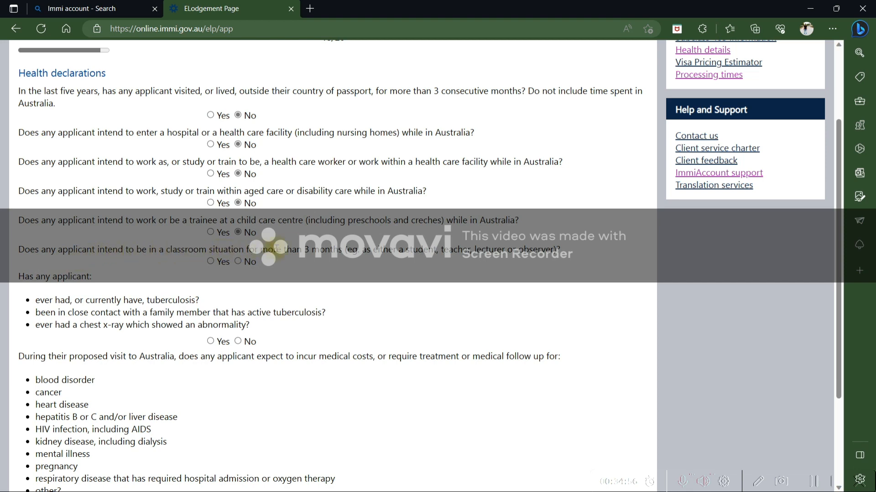
click(237, 261)
scroll(70, 303, down, 1)
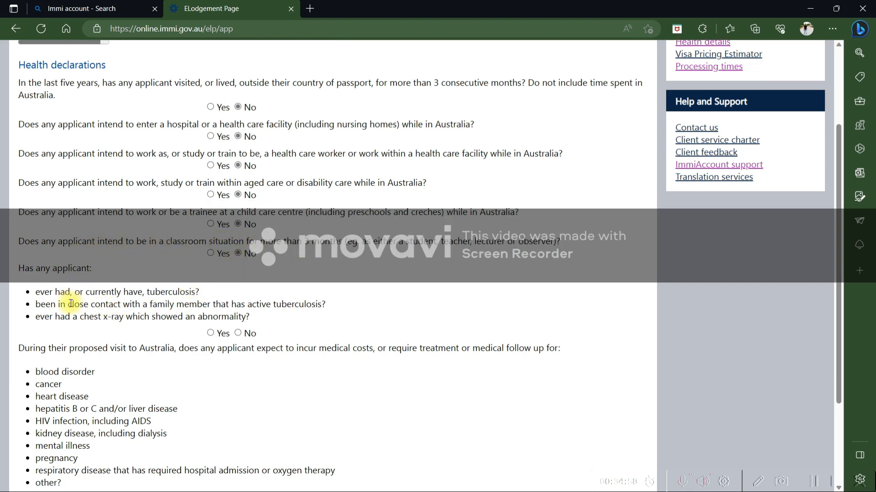
Step: Answer No to the remaining health declarations on tuberculosis, medical costs and mobility assistance, and continue to the character declarations
scroll(71, 304, down, 1)
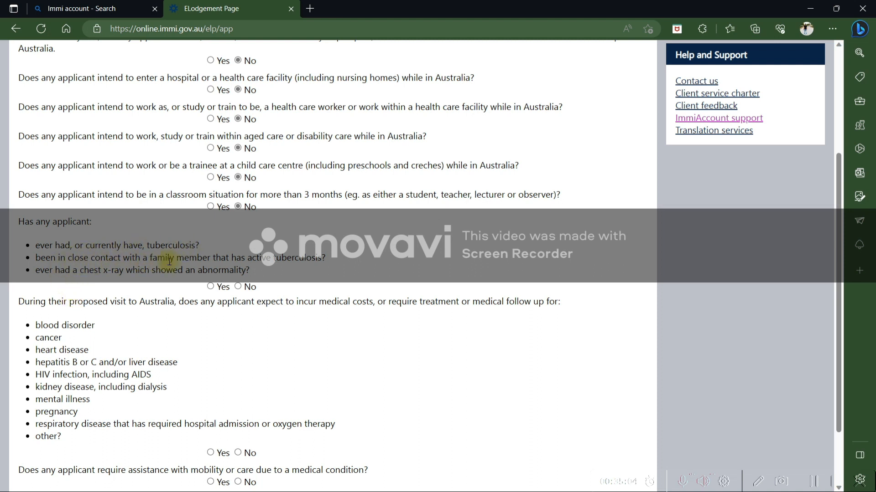
click(237, 286)
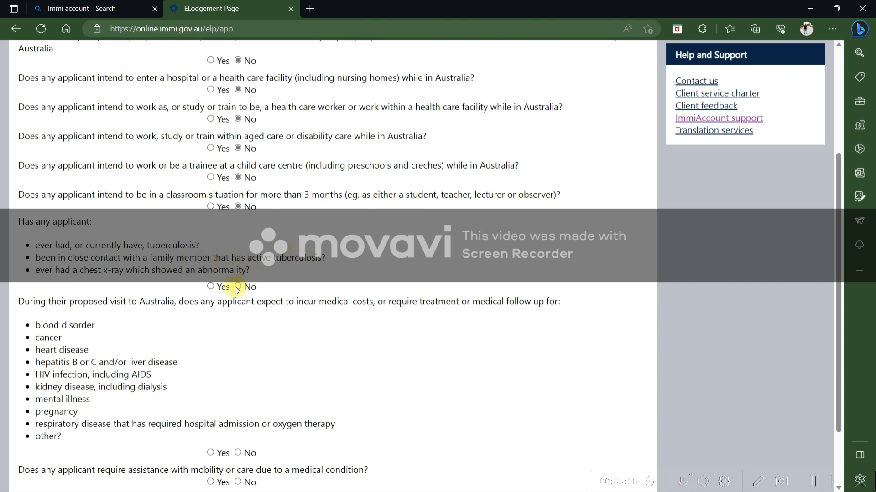
scroll(236, 290, down, 1)
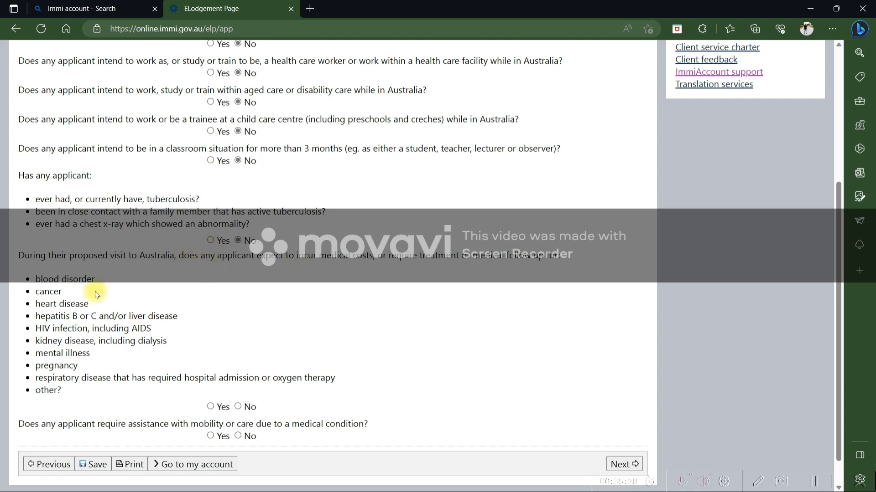
drag(27, 276, 102, 341)
click(110, 341)
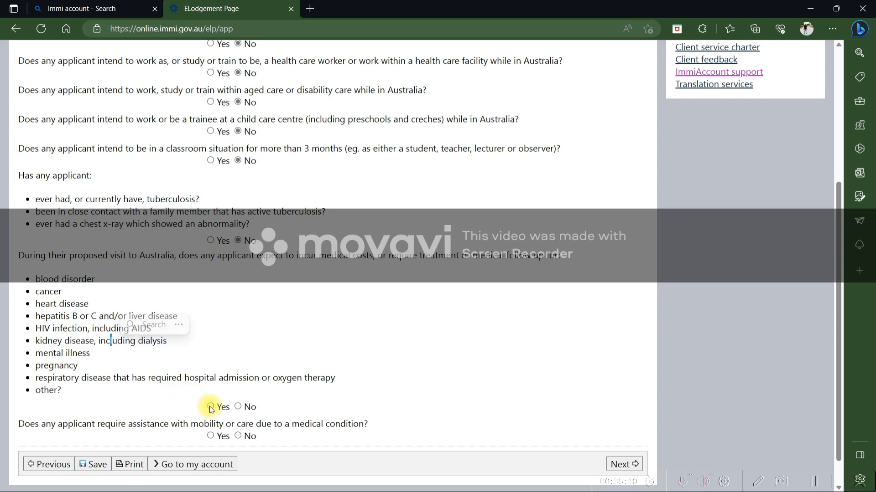
click(238, 406)
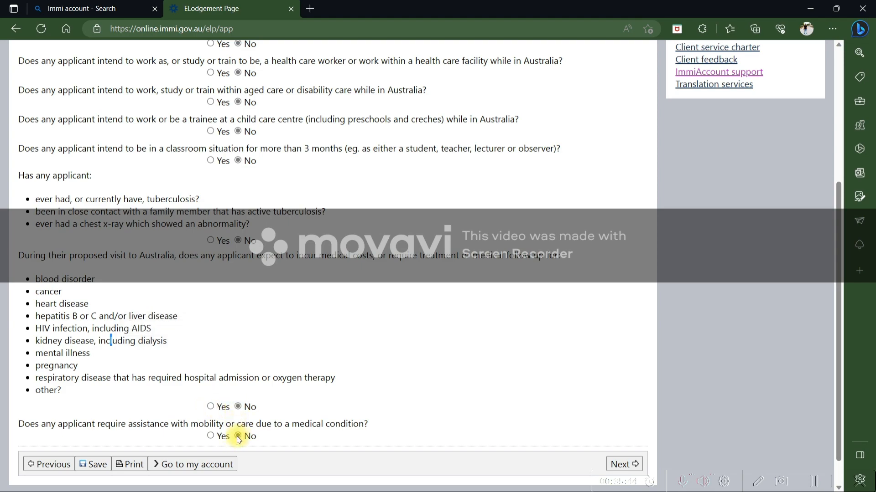
scroll(238, 438, down, 1)
click(619, 433)
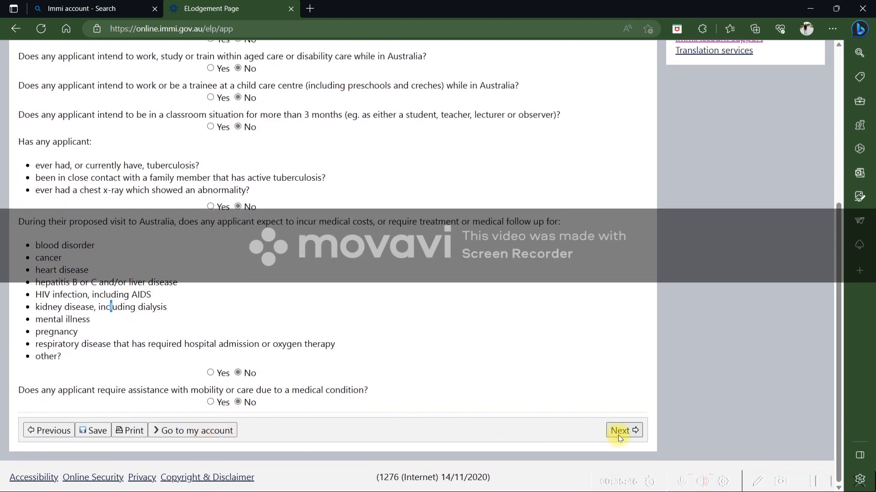
scroll(265, 275, down, 5)
click(624, 431)
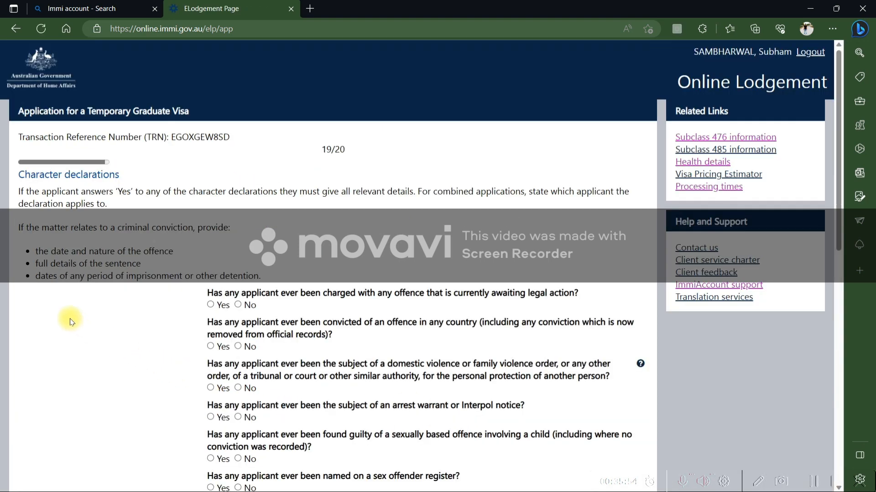
Step: Answer No to the character declaration on being charged with an offence currently awaiting legal action
scroll(70, 303, down, 3)
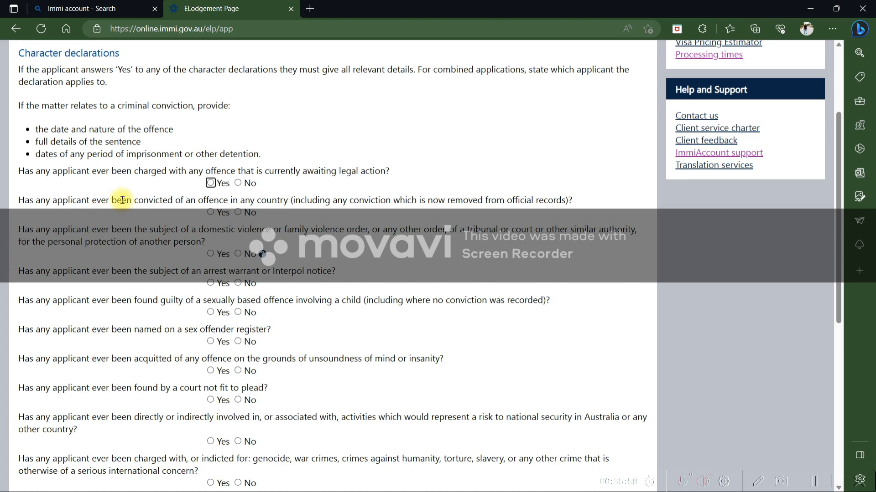
click(211, 184)
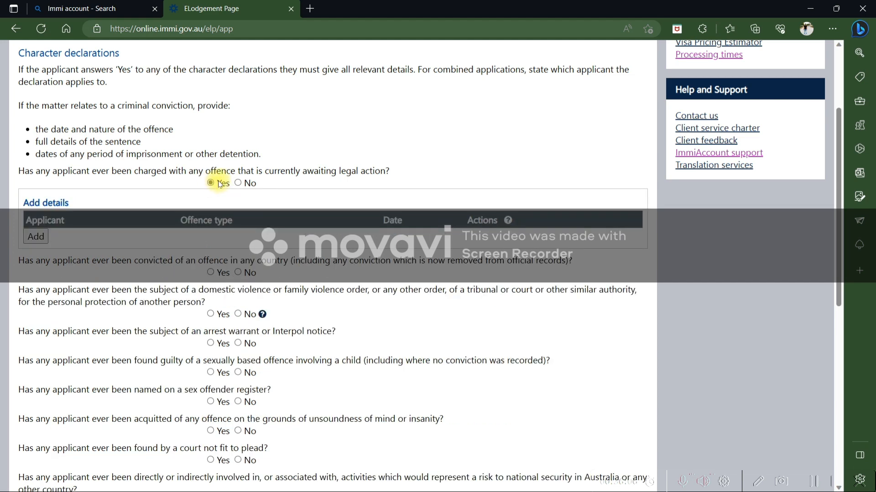
click(237, 183)
scroll(199, 243, down, 2)
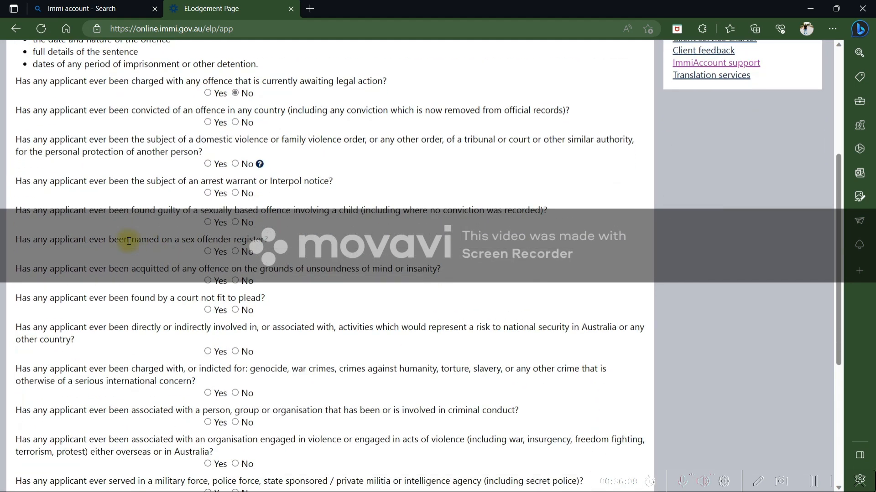
Step: Answer No to the character declarations on convictions, violence orders, arrest warrants, child sex offences, sex offender registers, insanity acquittals and fitness to plead
click(237, 162)
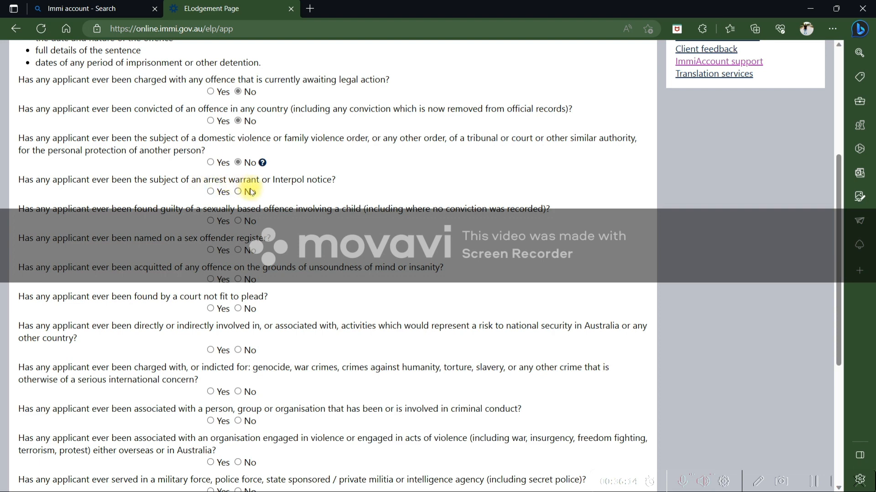
click(238, 221)
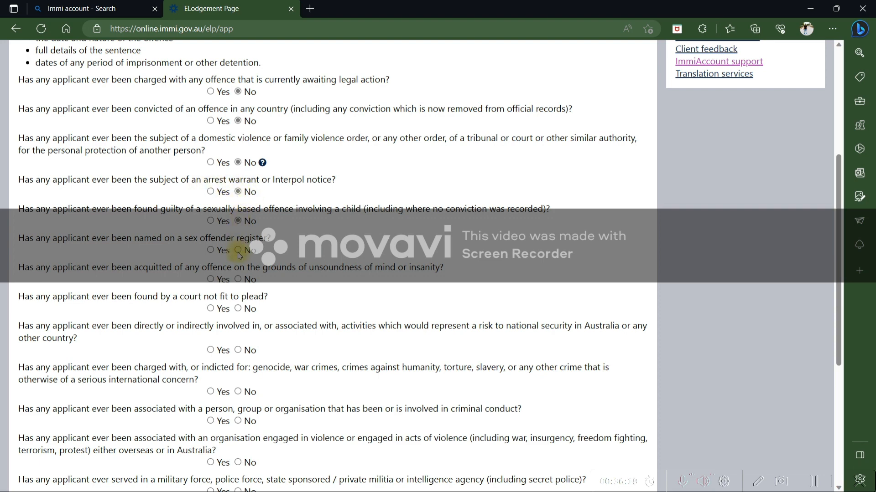
click(238, 250)
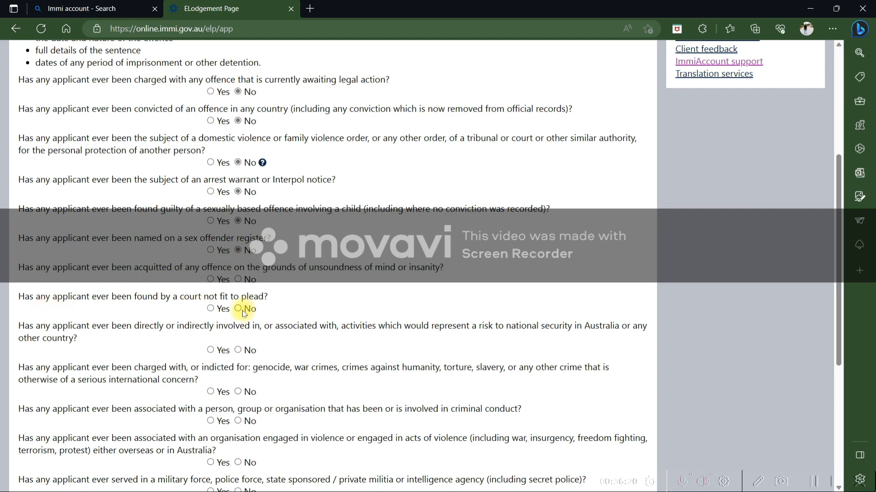
click(238, 279)
click(238, 309)
Step: Answer No to the character declarations on national security risk, war crimes, criminal associations, violent organisations, and military, police or intelligence service
scroll(238, 308, down, 3)
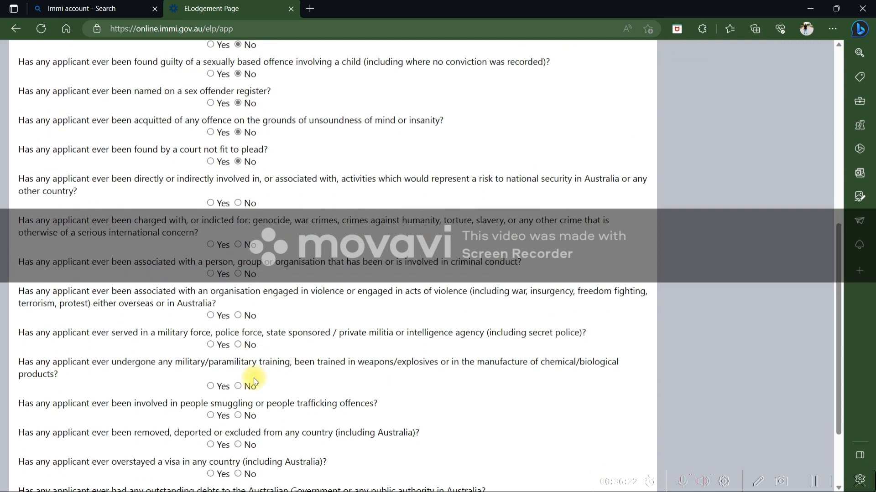
click(238, 345)
click(237, 315)
click(239, 275)
click(238, 245)
click(238, 203)
Step: Answer No to the character declarations on military training, people smuggling, deportation, visa overstays and outstanding debts, and continue to the final Declarations page
scroll(238, 209, down, 2)
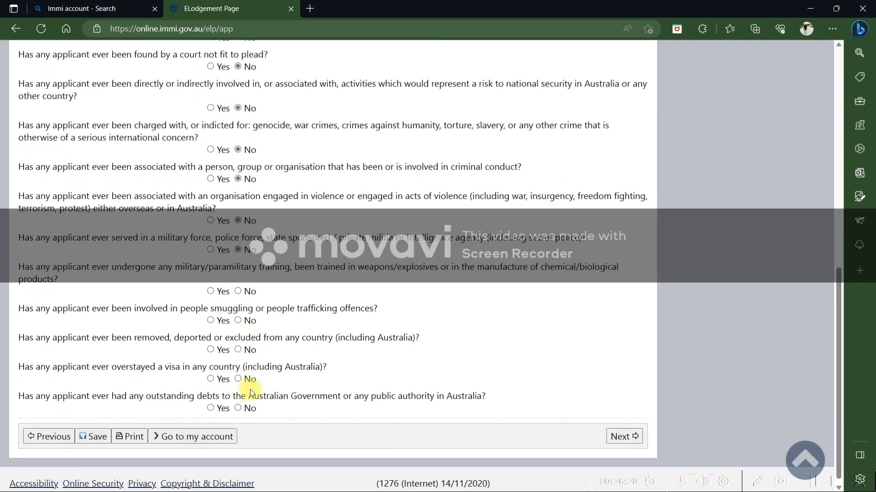
click(238, 408)
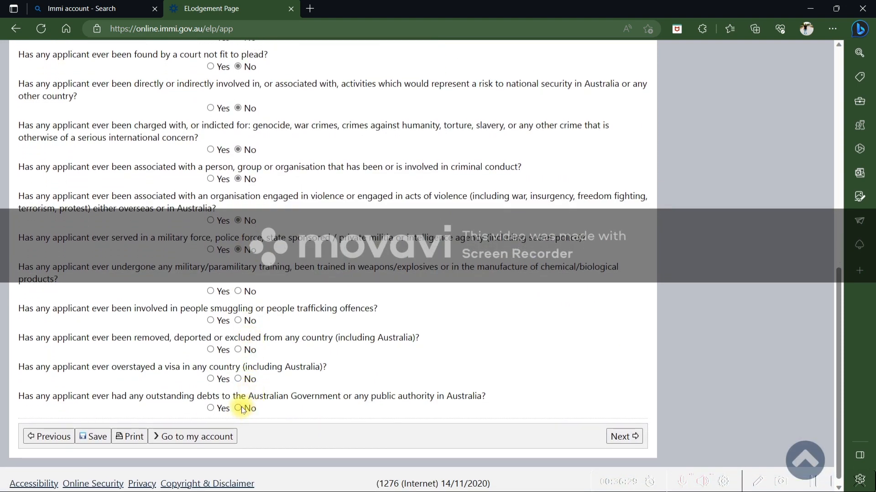
click(238, 379)
click(238, 350)
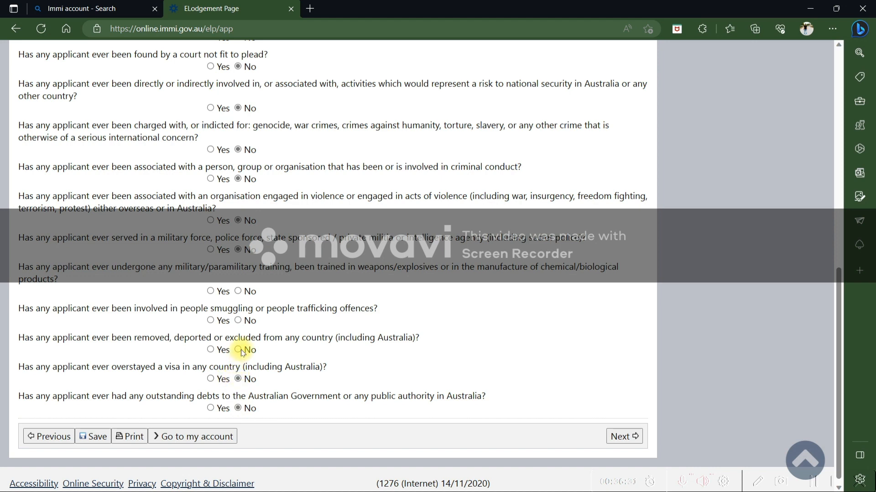
click(238, 321)
scroll(239, 299, up, 5)
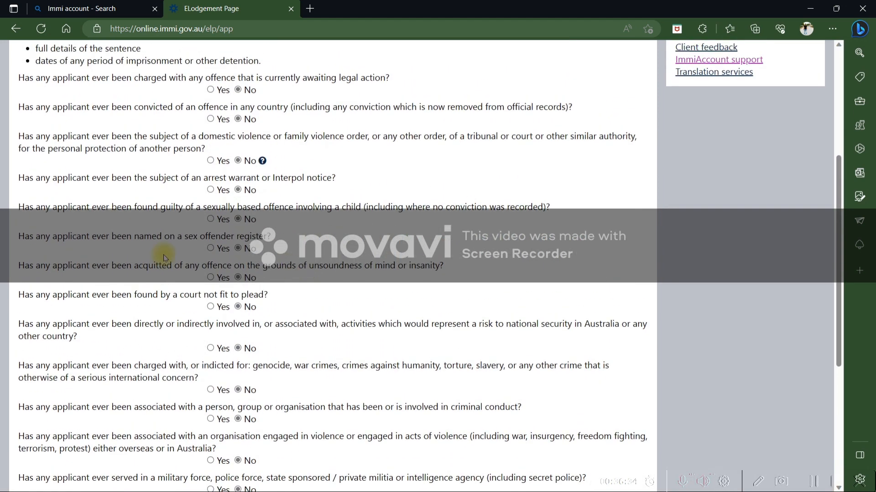
scroll(97, 285, down, 5)
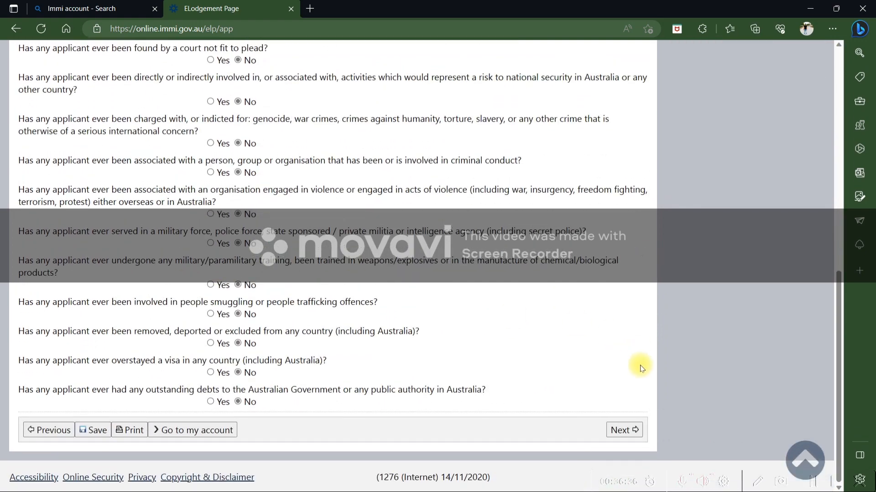
click(631, 430)
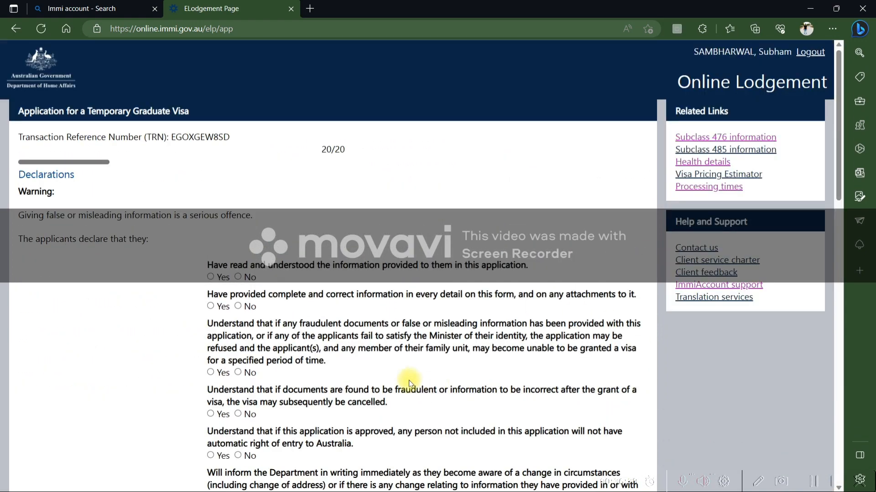
Step: Answer Yes to the declarations on understanding the information, completeness, fraudulent documents, visa cancellation, persons not included, and reporting changed circumstances
scroll(36, 192, down, 3)
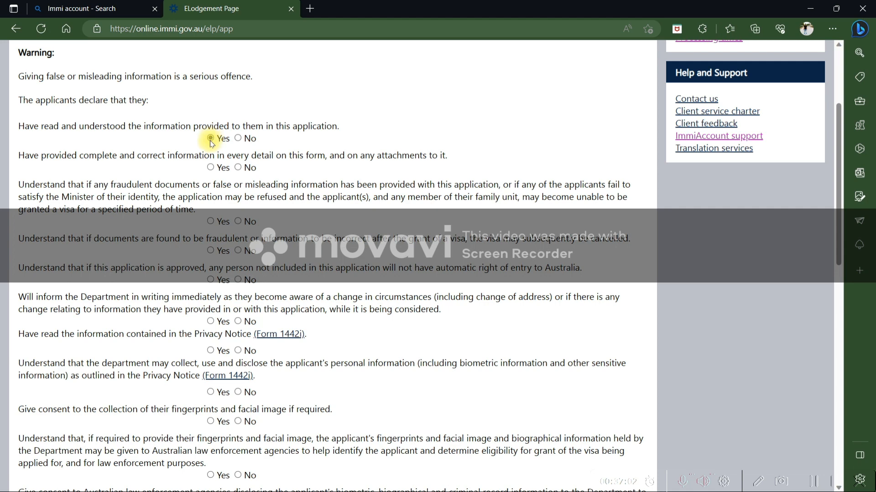
click(211, 168)
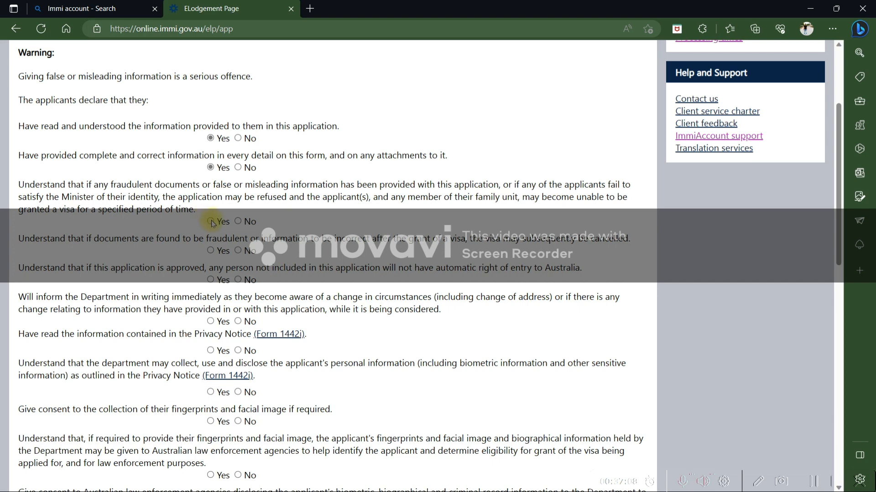
click(210, 221)
scroll(211, 222, down, 2)
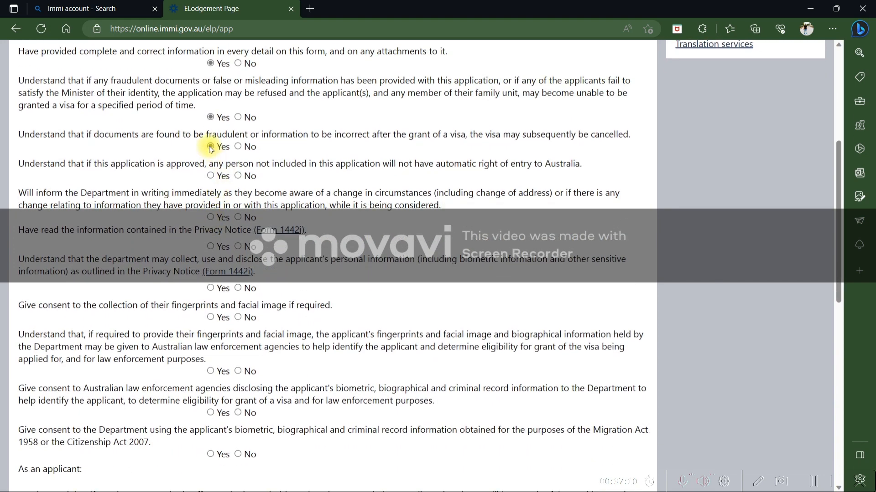
click(216, 179)
click(220, 219)
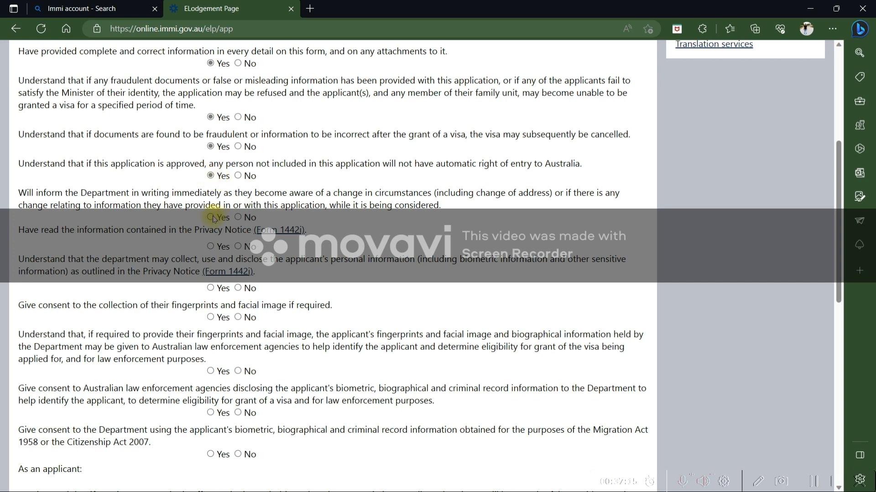
Step: Answer Yes to the declarations on reading the Privacy Notice, use of personal information, and collection of fingerprints and facial image
click(210, 247)
scroll(209, 247, down, 1)
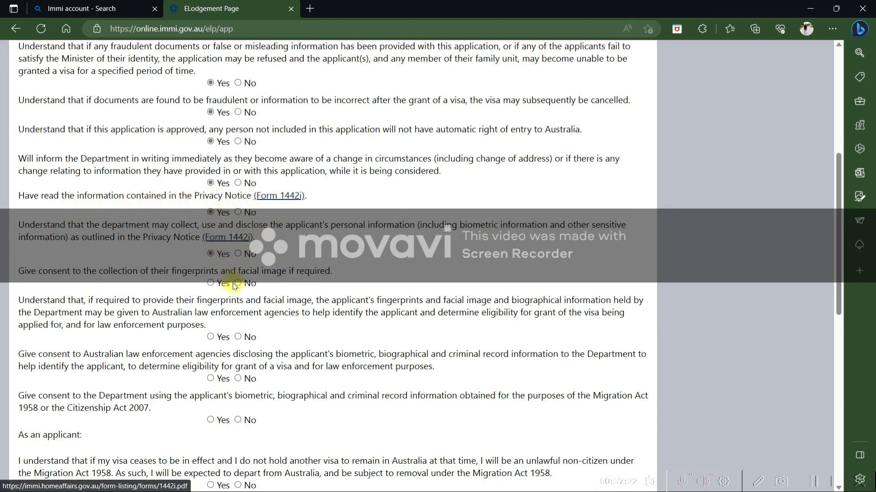
scroll(208, 265, down, 1)
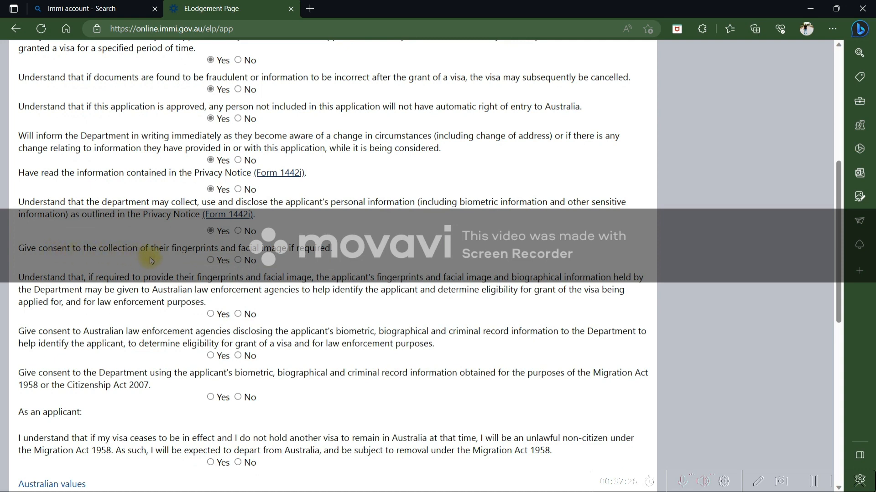
click(211, 261)
Step: Answer Yes to the declarations on law enforcement data sharing, Department use of biometrics, unlawful non-citizen status, and the Australian values statement
scroll(219, 255, down, 2)
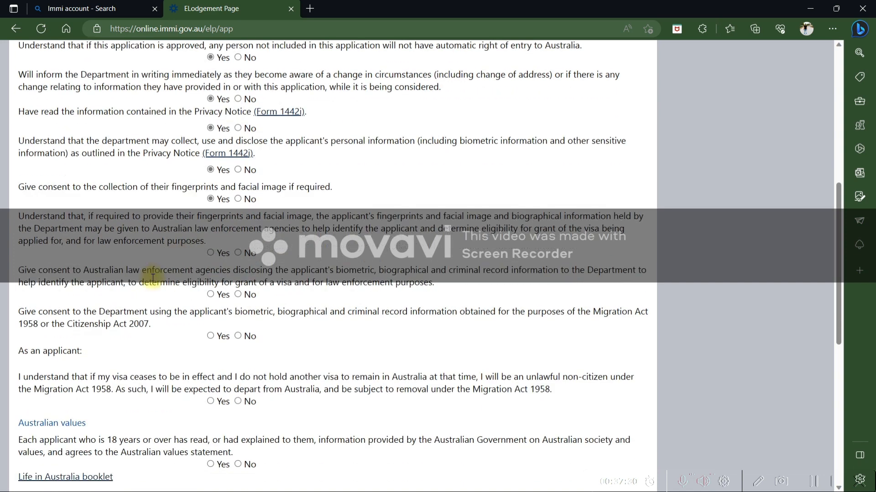
click(211, 235)
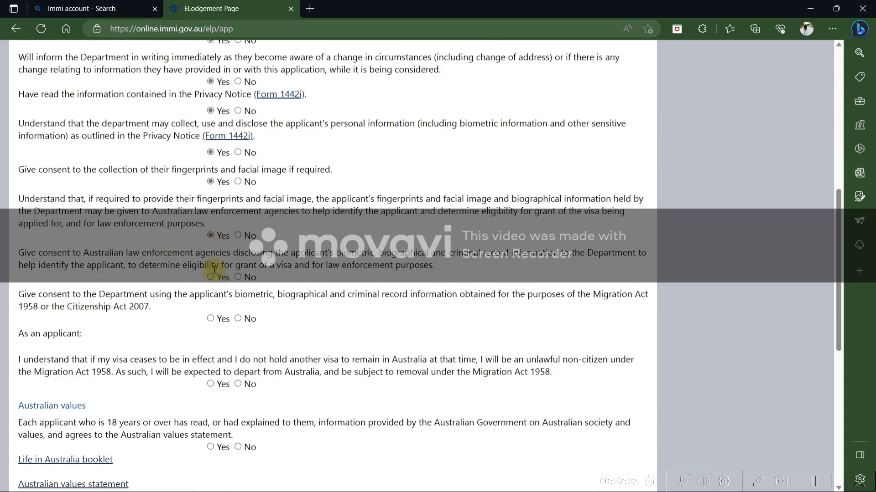
click(211, 276)
click(211, 319)
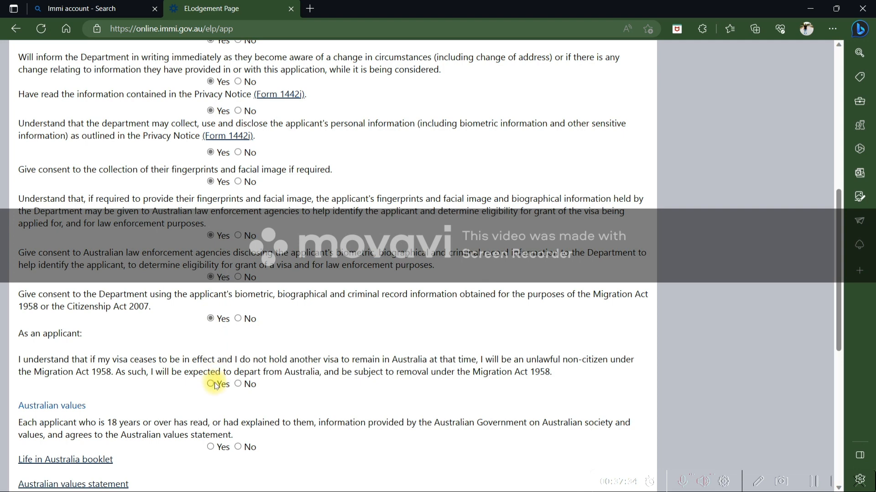
scroll(213, 374, down, 2)
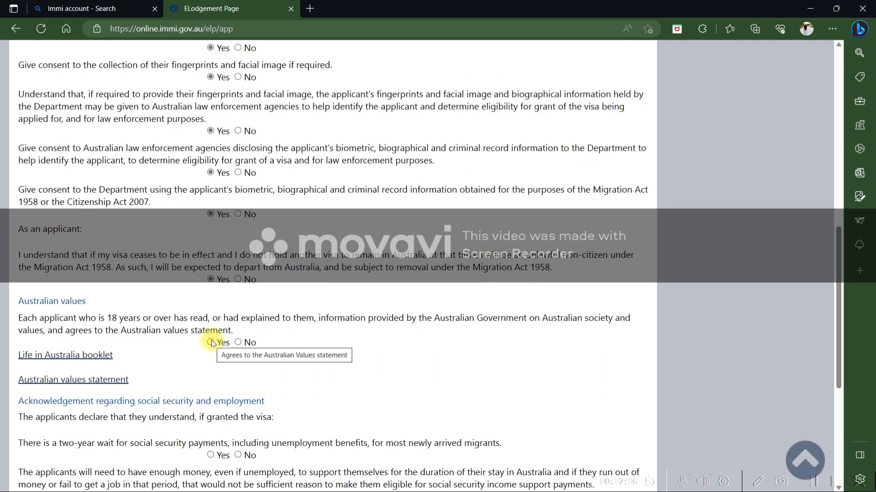
click(211, 343)
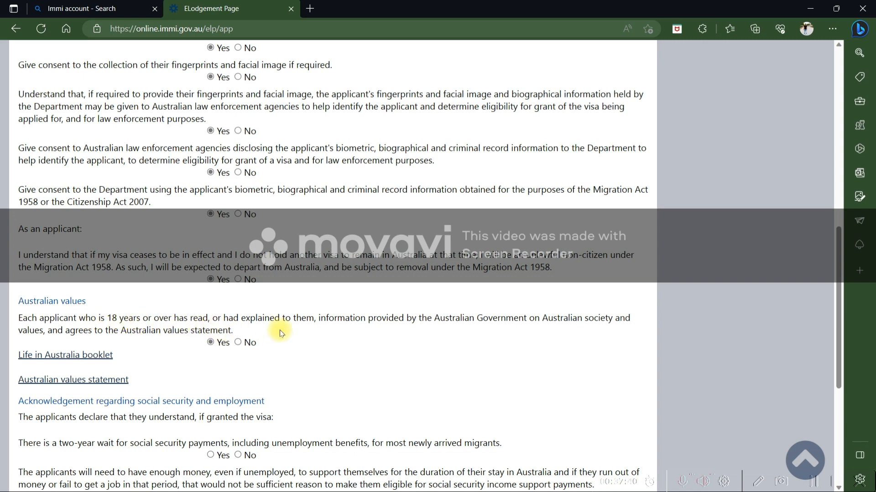
Step: Answer Yes to all six social security and employment acknowledgements, and continue to the Review Page
scroll(388, 344, down, 1)
scroll(387, 343, down, 2)
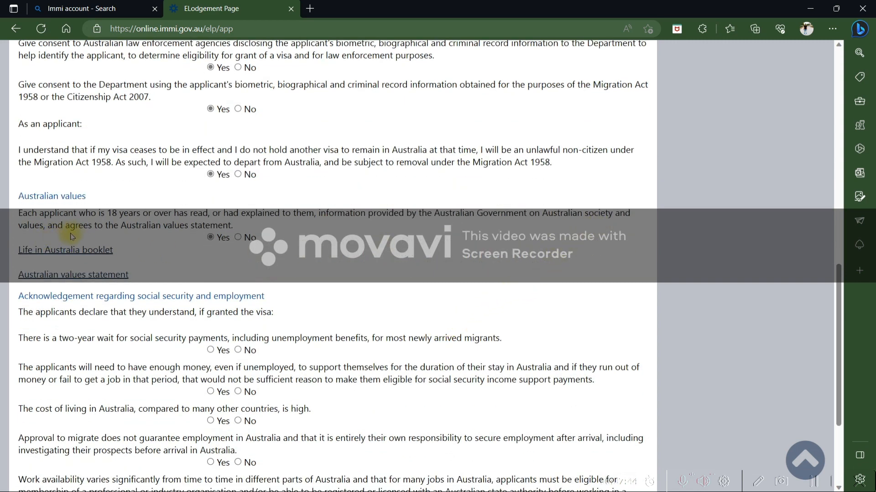
scroll(259, 238, down, 2)
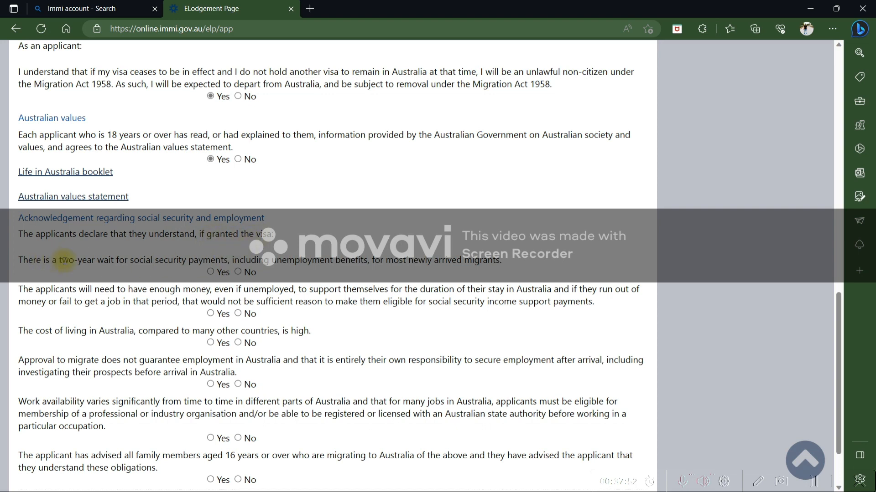
drag(65, 261, 198, 260)
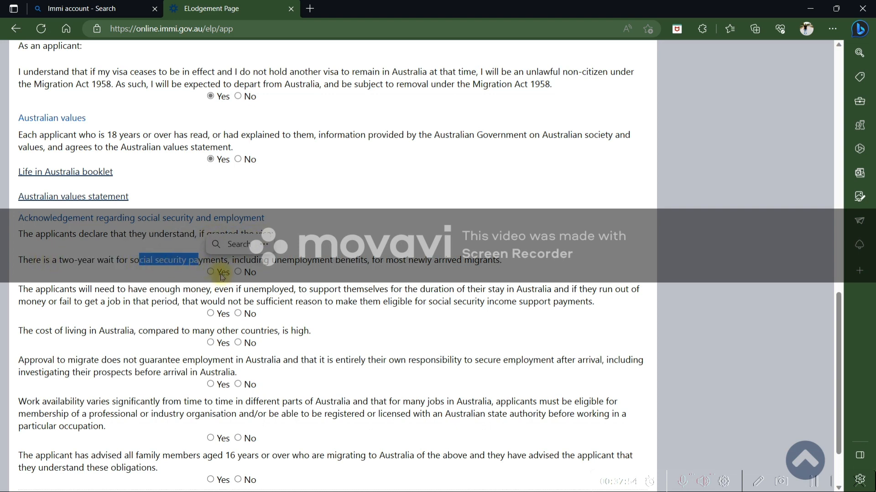
scroll(222, 277, down, 2)
click(211, 197)
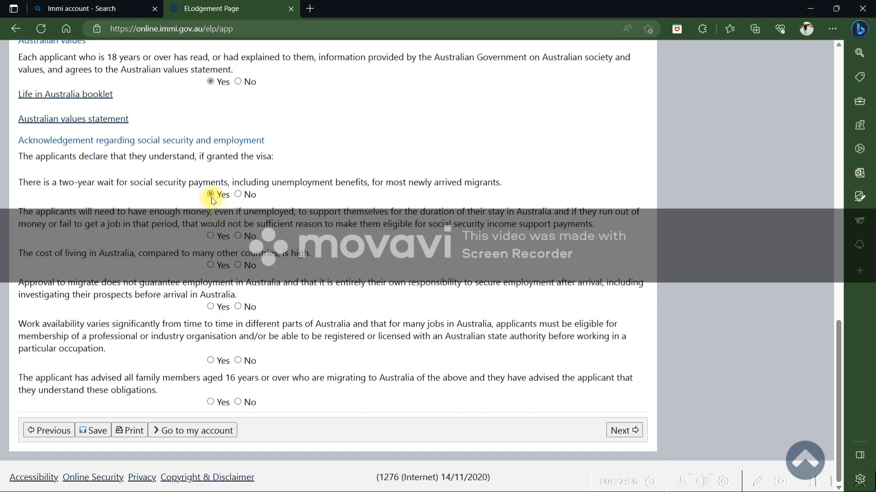
click(211, 236)
click(211, 266)
click(210, 306)
click(211, 360)
click(210, 402)
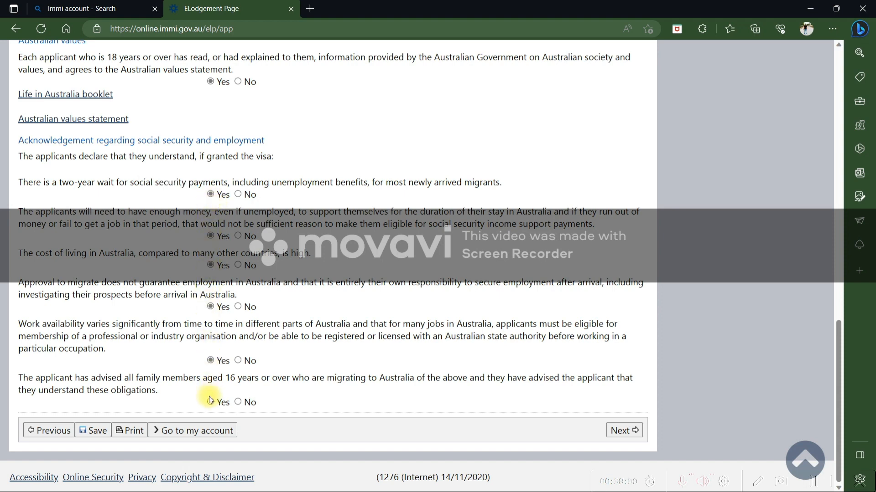
click(621, 431)
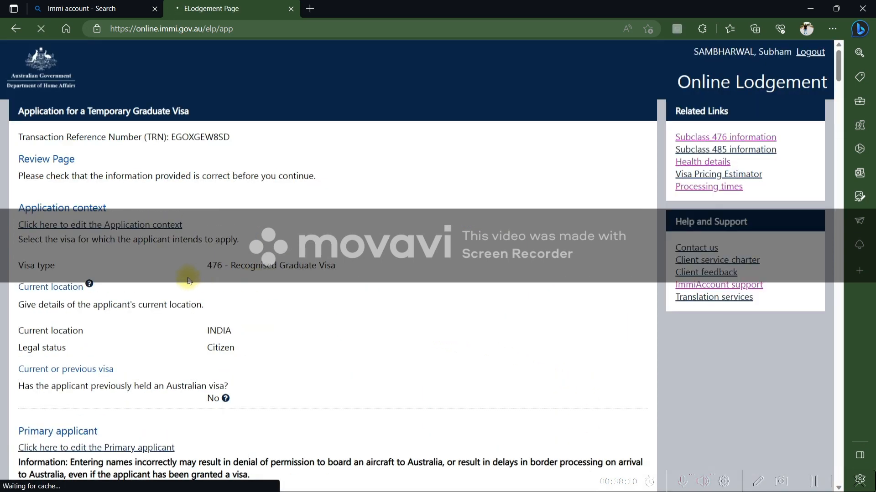
Step: Review all entered application details, from the application context through the declarations, and continue to the Attach documents page
scroll(188, 280, down, 7)
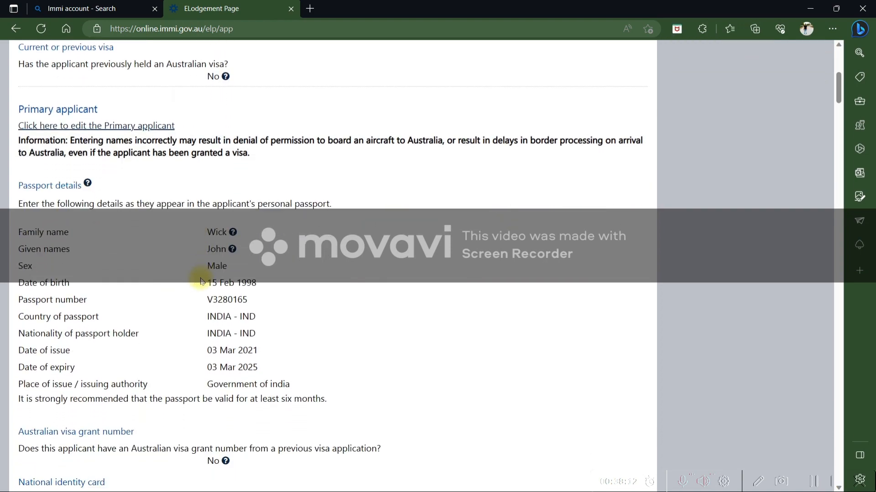
scroll(203, 279, down, 6)
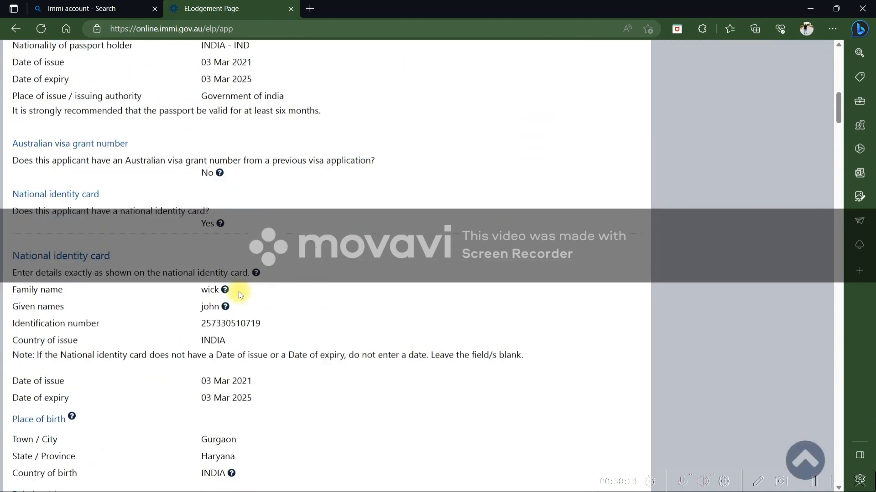
scroll(240, 296, down, 6)
scroll(228, 314, up, 15)
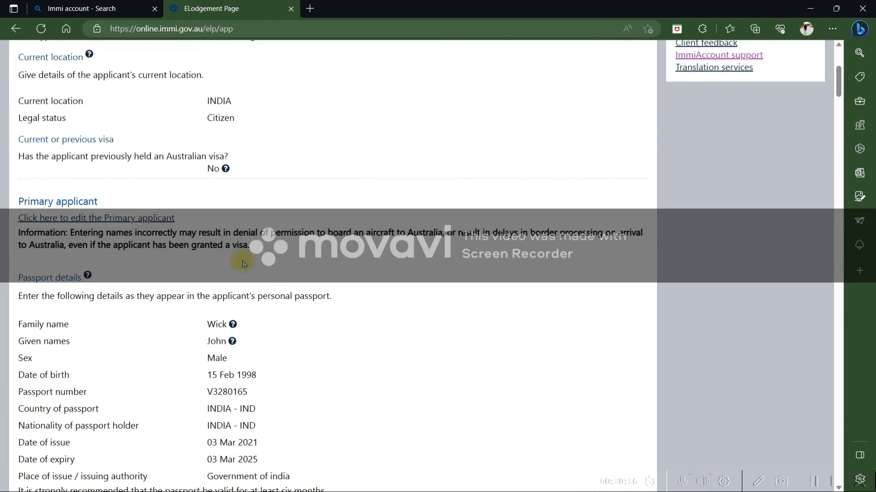
scroll(243, 264, up, 4)
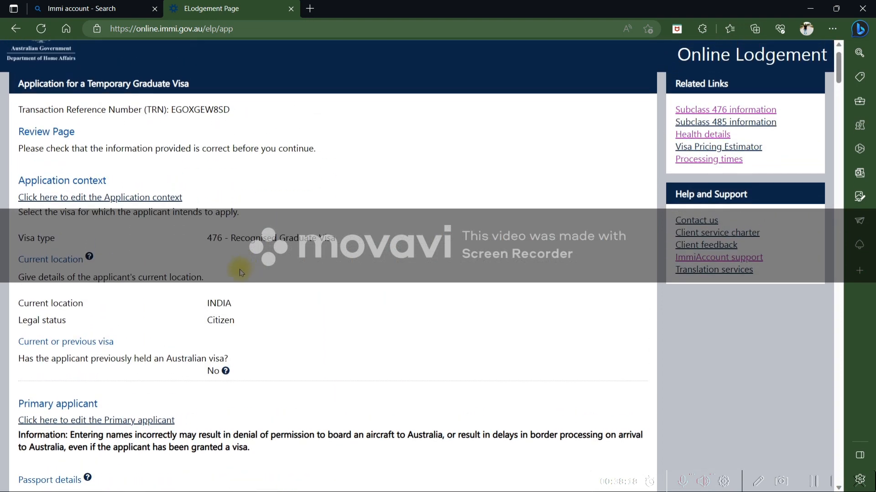
scroll(241, 272, down, 7)
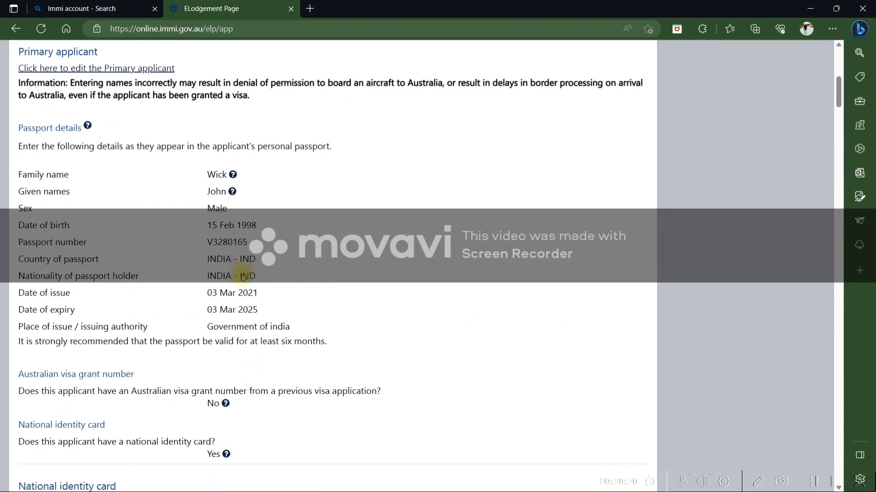
scroll(243, 278, down, 5)
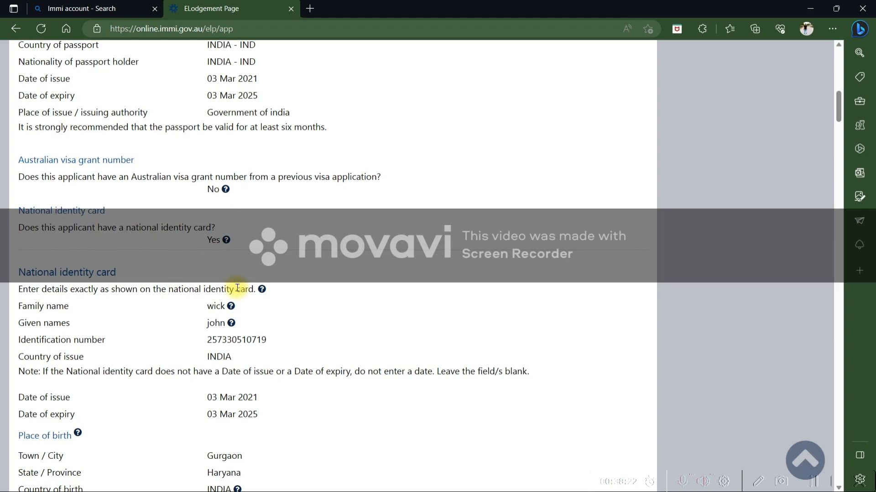
scroll(237, 288, down, 20)
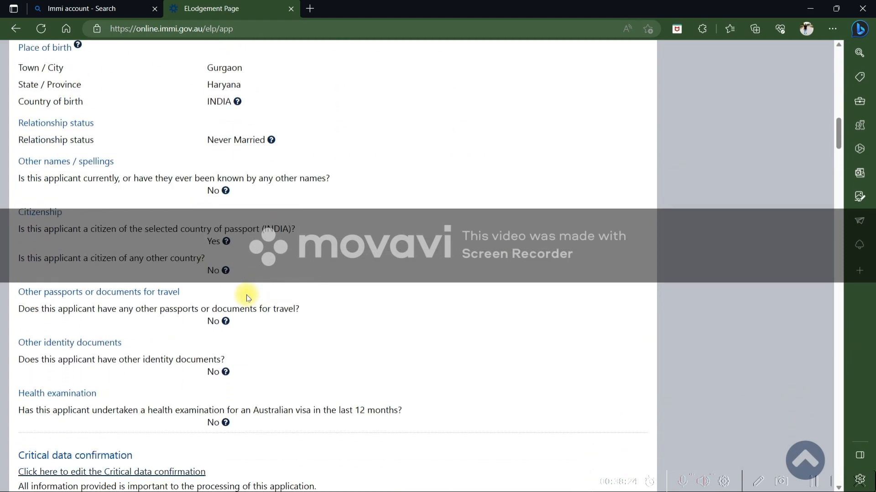
scroll(242, 310, down, 20)
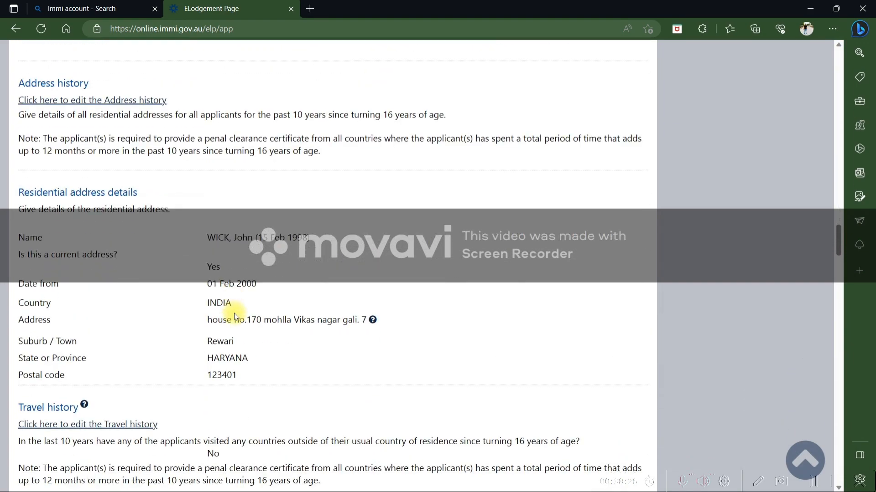
scroll(232, 320, down, 20)
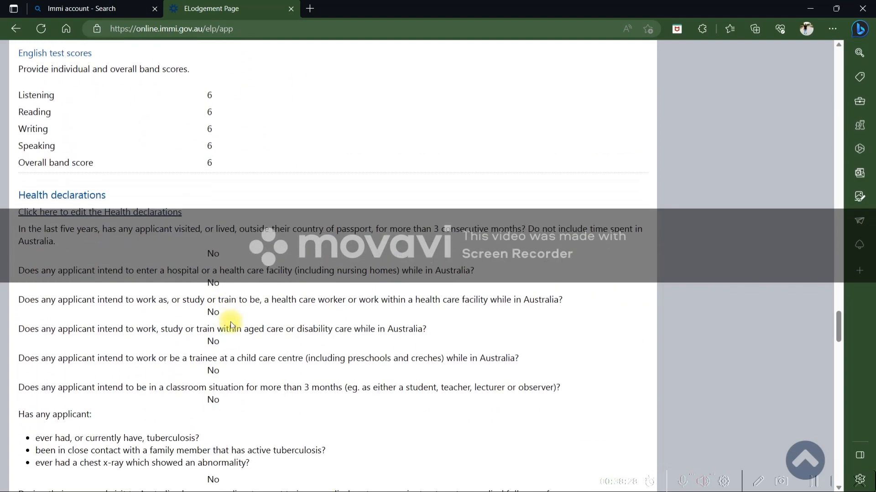
scroll(239, 325, down, 4)
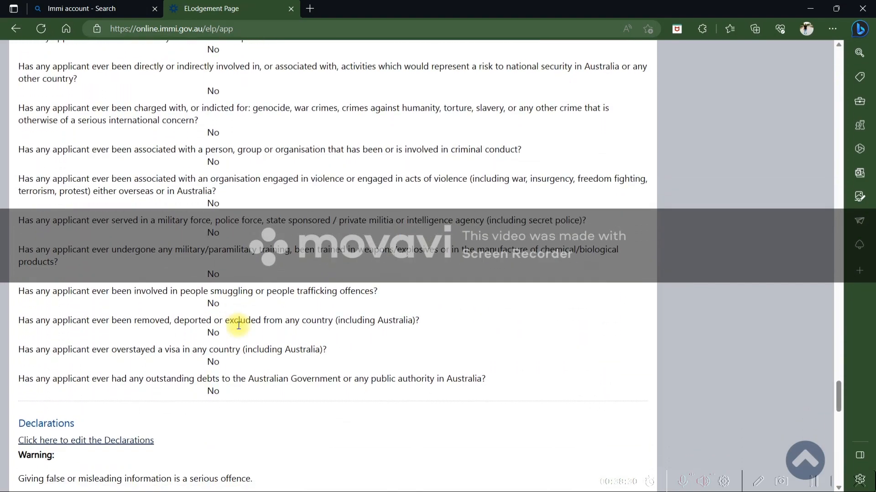
scroll(285, 380, down, 20)
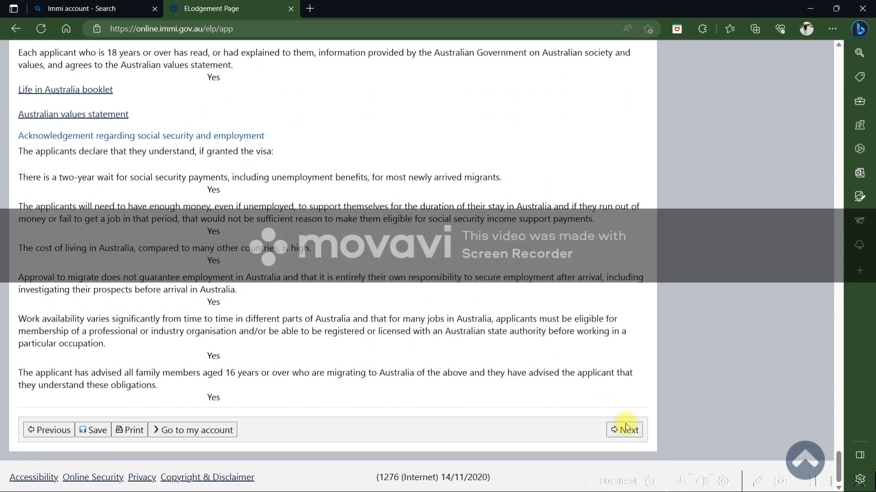
click(626, 430)
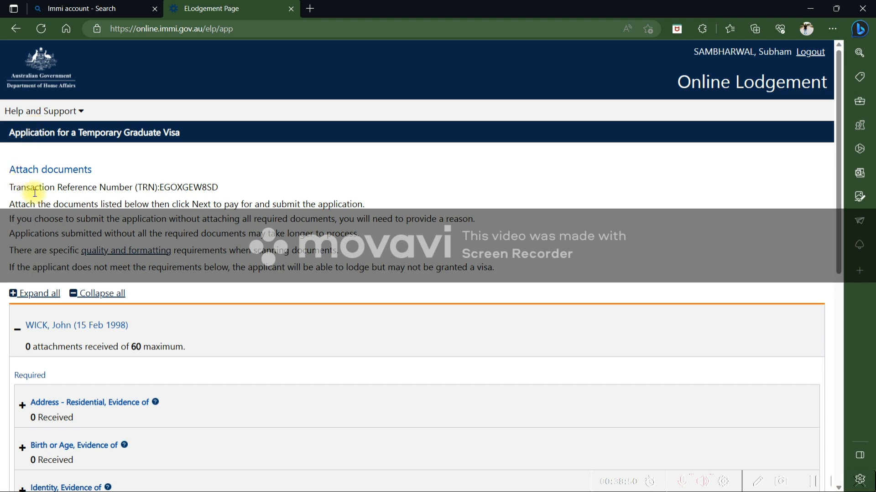
Step: Read the Attach documents instructions on required attachments, submitting without them, scanning quality and formatting, and unmet requirements
scroll(33, 208, down, 1)
scroll(33, 208, down, 3)
scroll(17, 149, up, 2)
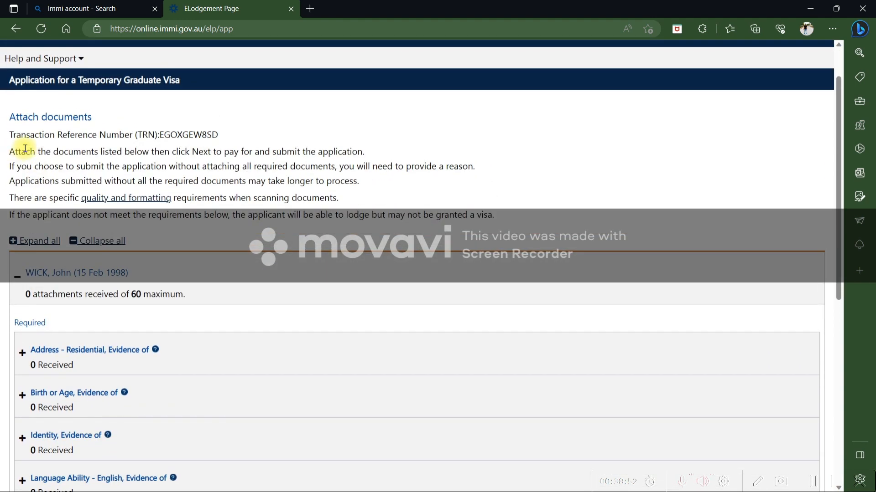
drag(12, 149, 335, 154)
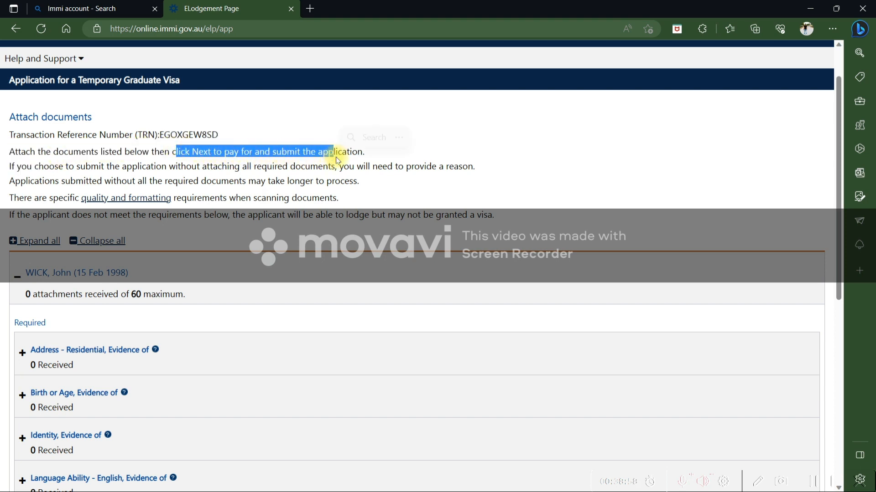
click(318, 172)
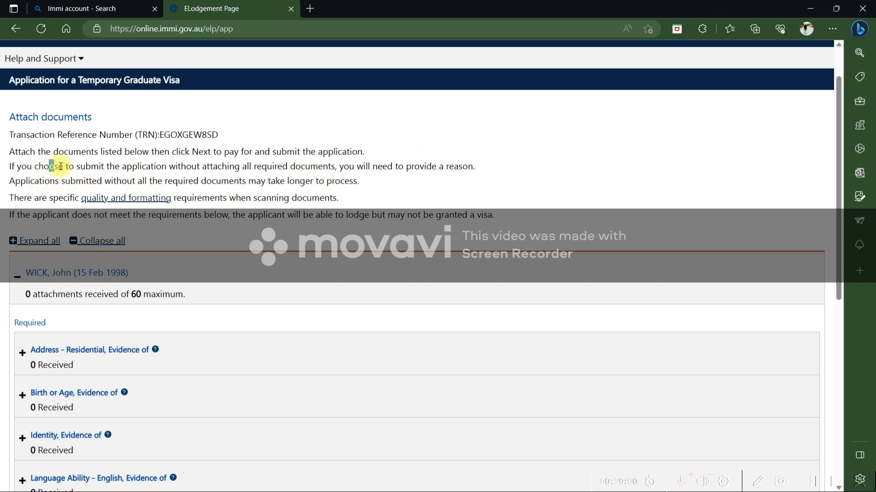
drag(49, 167, 151, 167)
drag(199, 166, 483, 172)
click(487, 172)
scroll(129, 217, down, 1)
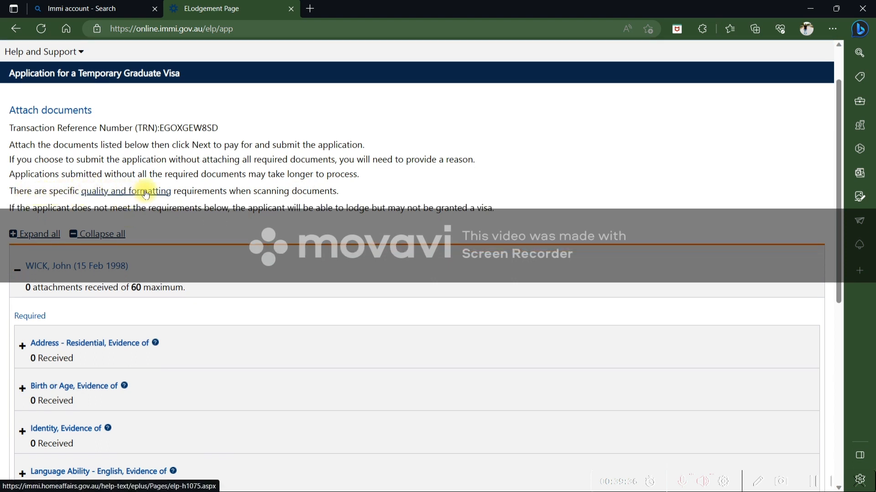
drag(240, 190, 319, 192)
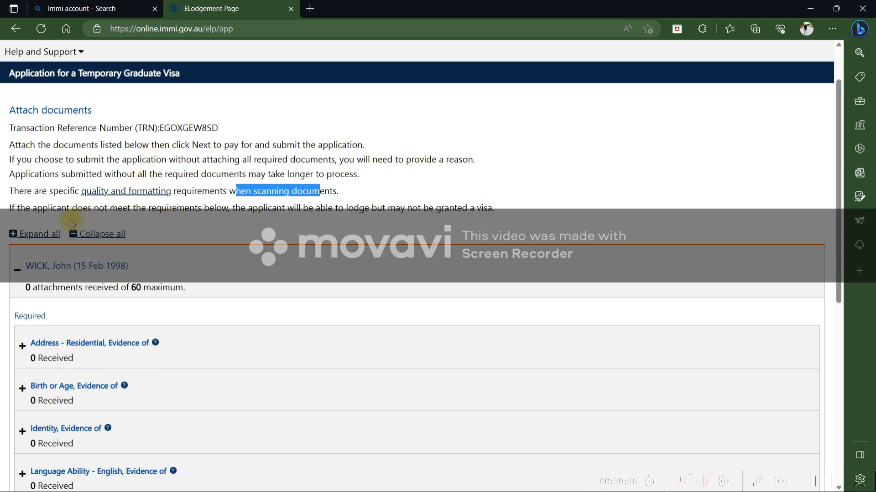
click(81, 206)
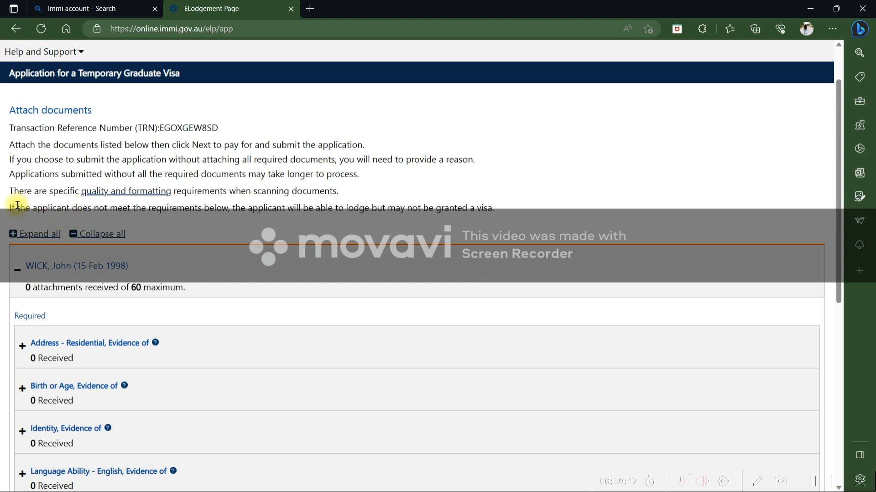
drag(52, 208, 373, 209)
click(383, 208)
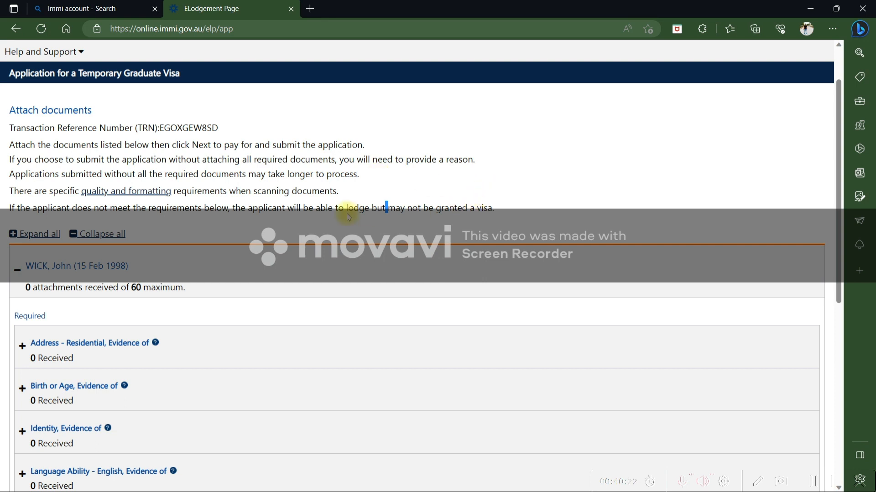
Step: Expand the residential address evidence section and set its document type to Bank Statement - Personal
scroll(347, 216, down, 2)
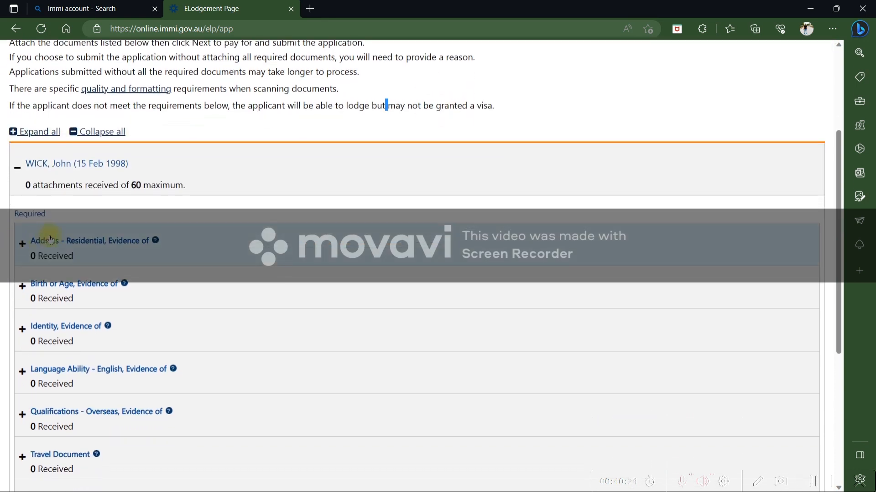
click(83, 246)
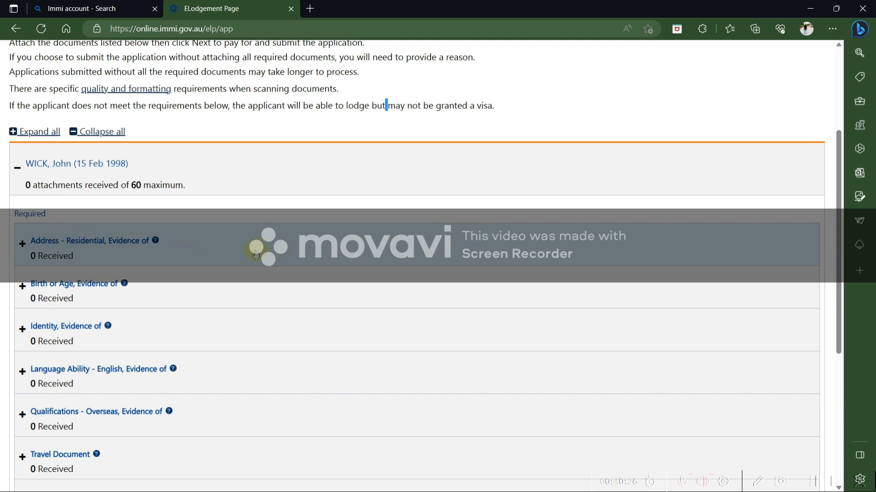
scroll(488, 319, down, 3)
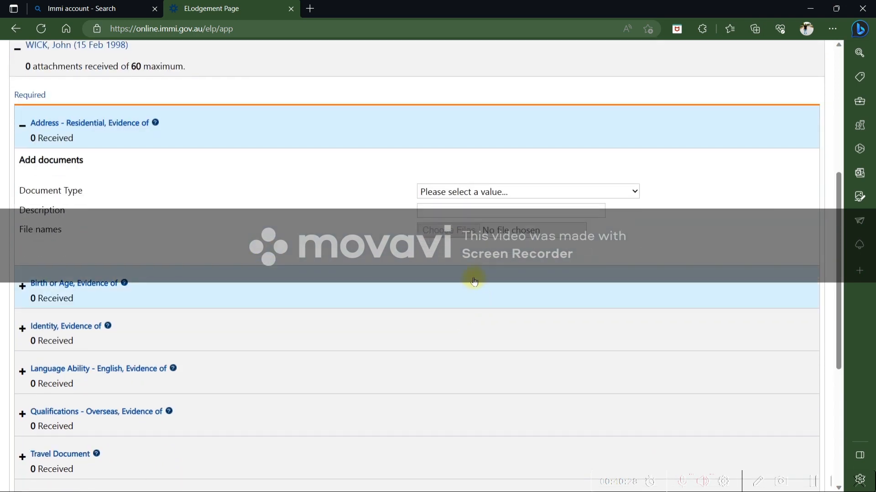
click(453, 192)
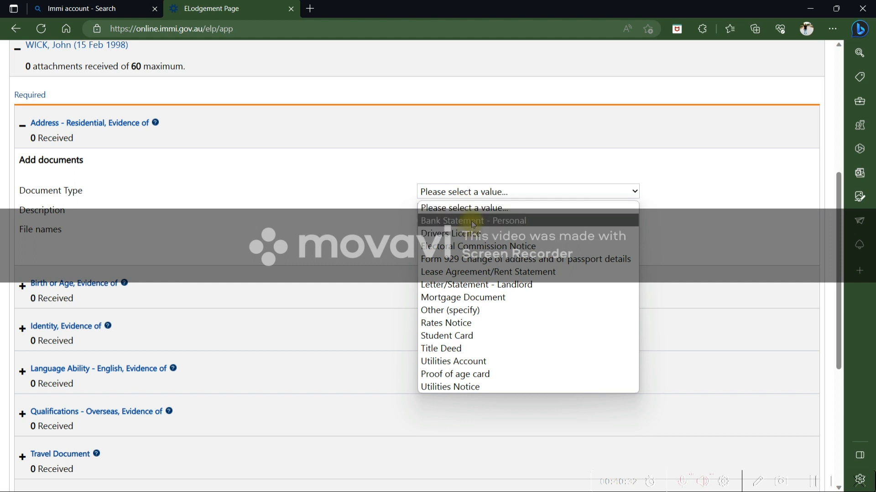
click(477, 234)
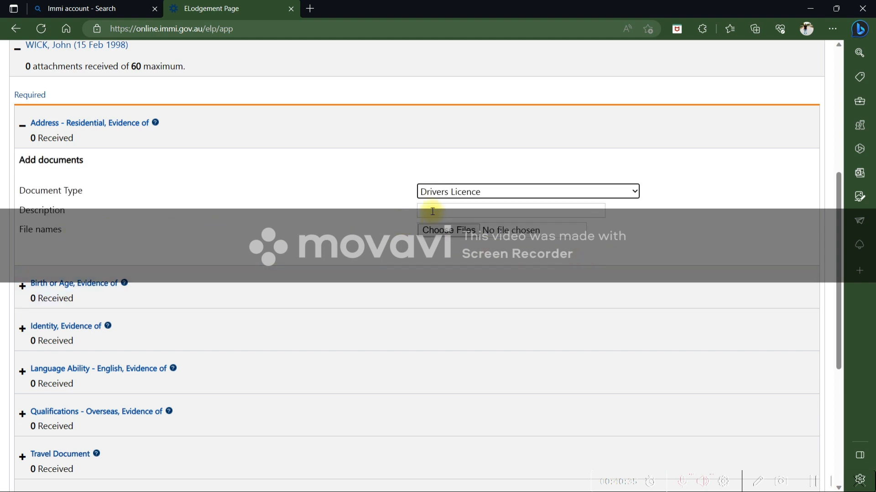
click(450, 199)
click(453, 209)
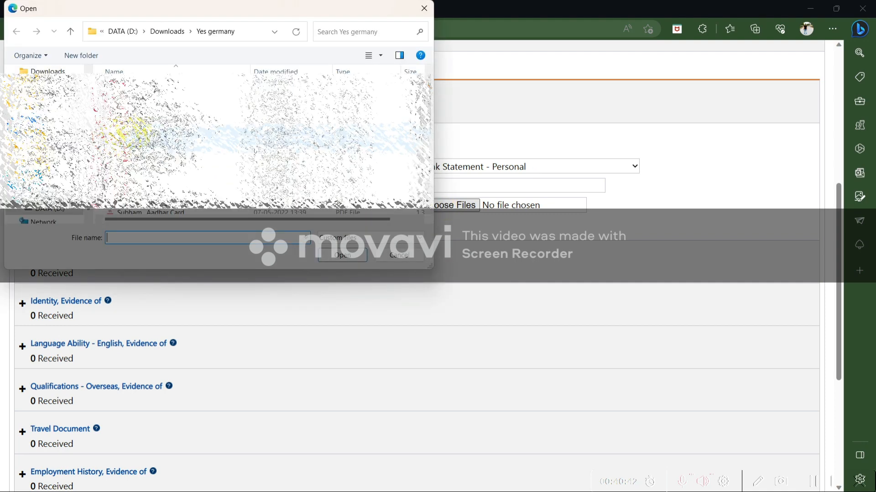
Step: Upload Senior Secondary Marksheet.pdf as the file for the residential address evidence
click(132, 128)
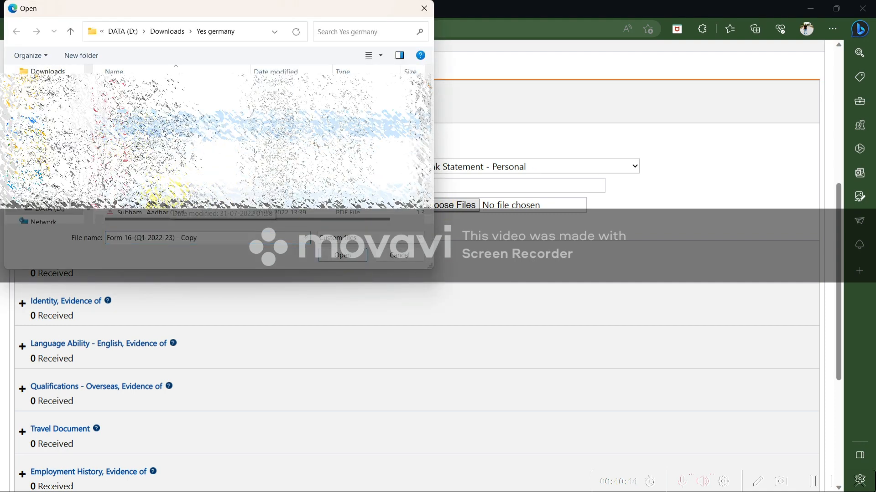
click(170, 195)
click(343, 256)
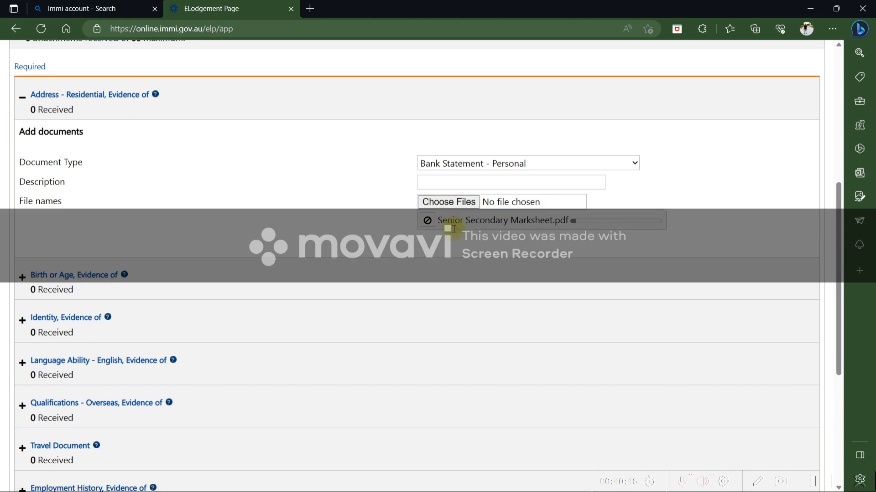
Step: Examine the accepted document types for the birth or age evidence and collapse that section
scroll(289, 200, down, 1)
click(288, 220)
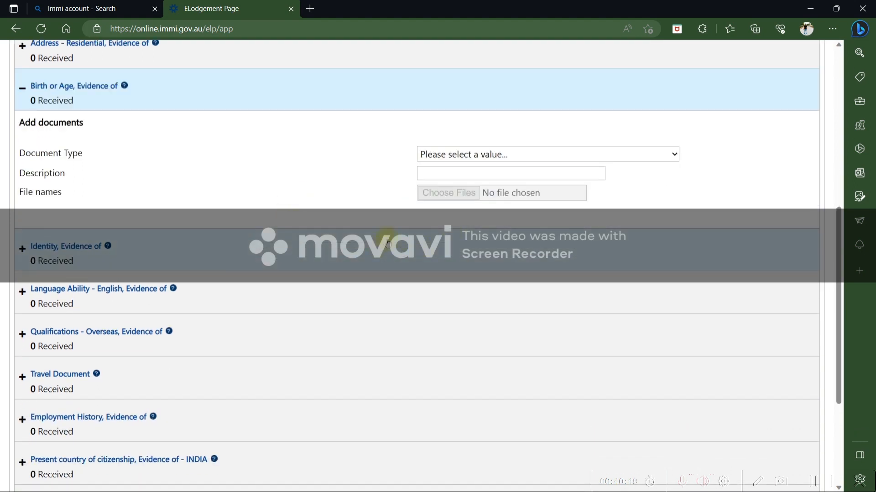
click(461, 156)
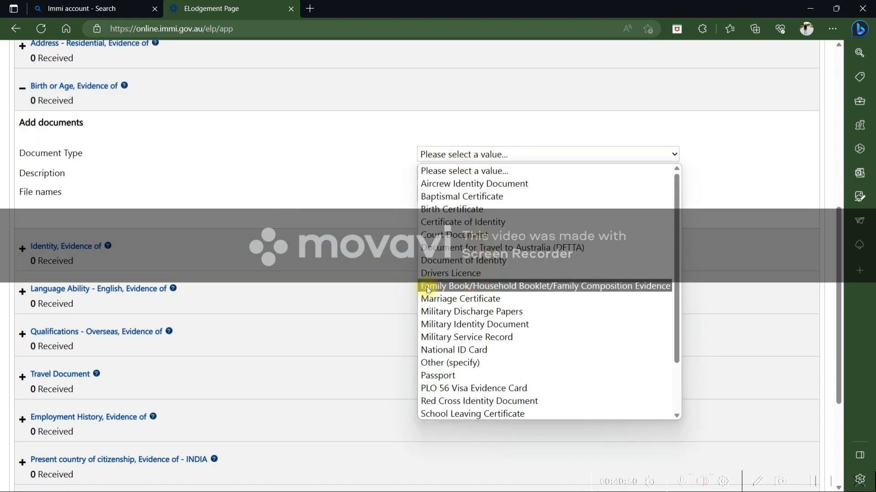
click(254, 204)
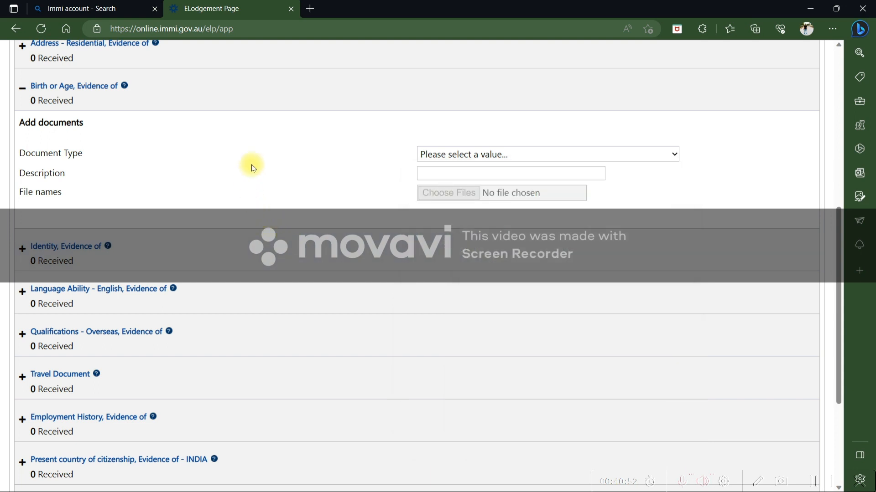
scroll(255, 169, up, 2)
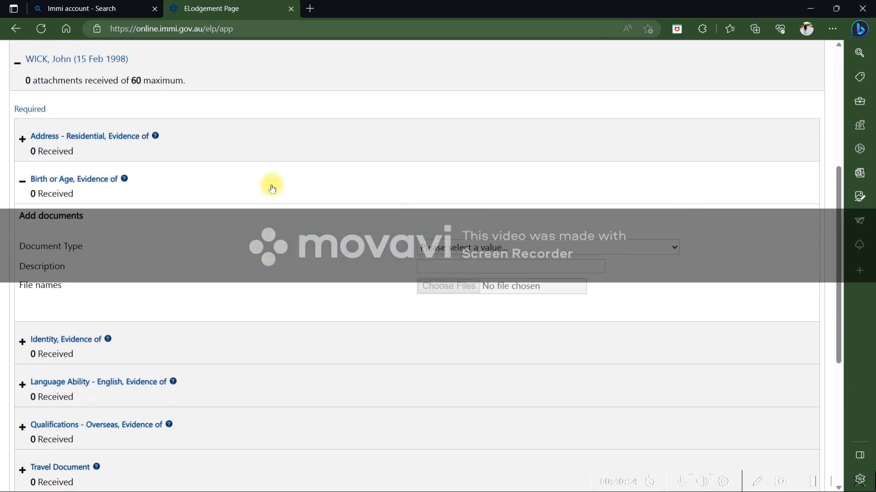
click(272, 189)
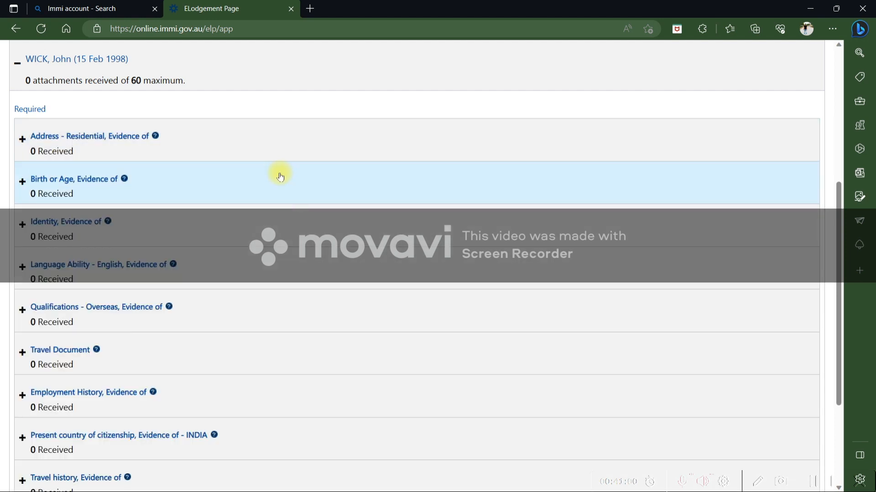
Step: Reopen the residential address evidence section to check its uploaded file and the available document types
click(270, 147)
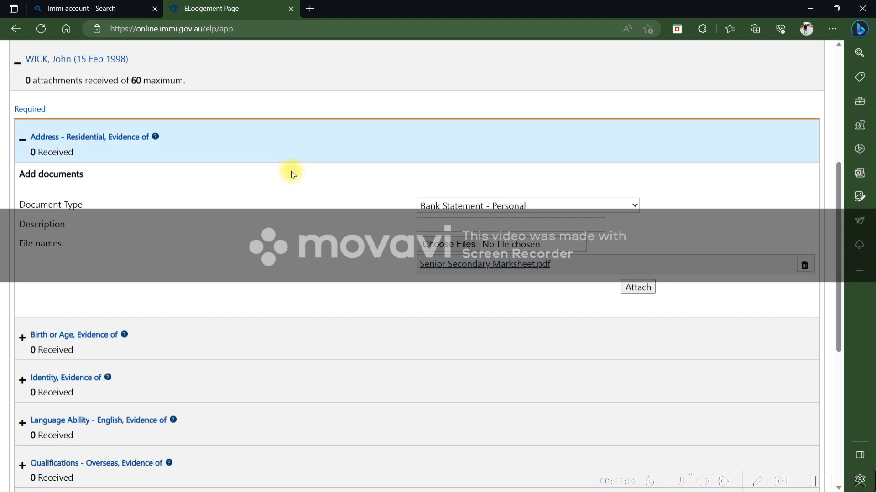
click(454, 208)
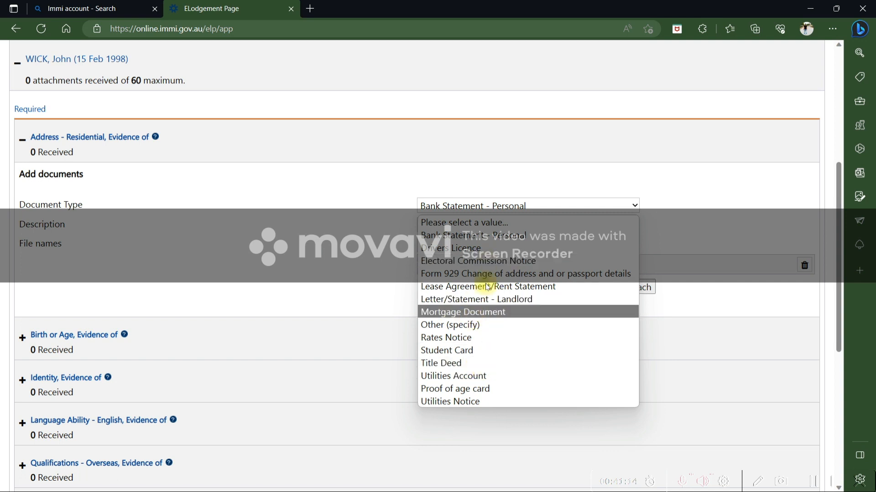
click(696, 190)
Step: Expand the birth or age evidence section and look through its full list of accepted document types
scroll(146, 304, down, 1)
click(152, 304)
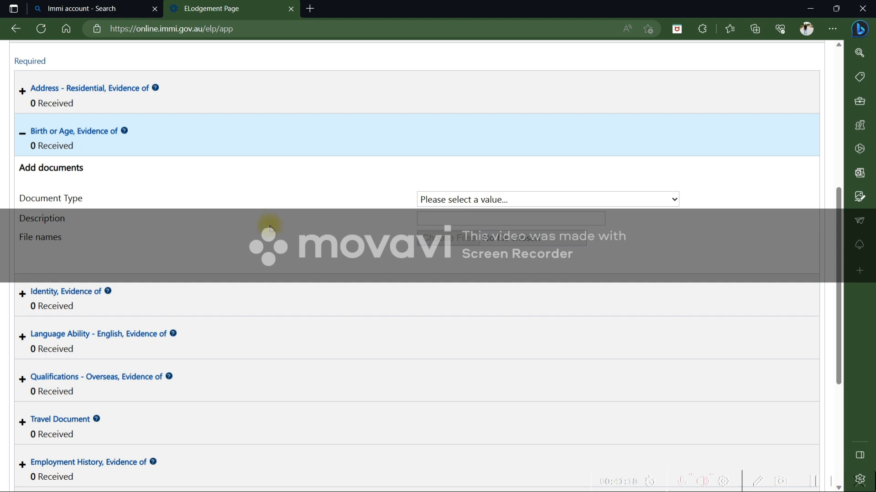
click(489, 201)
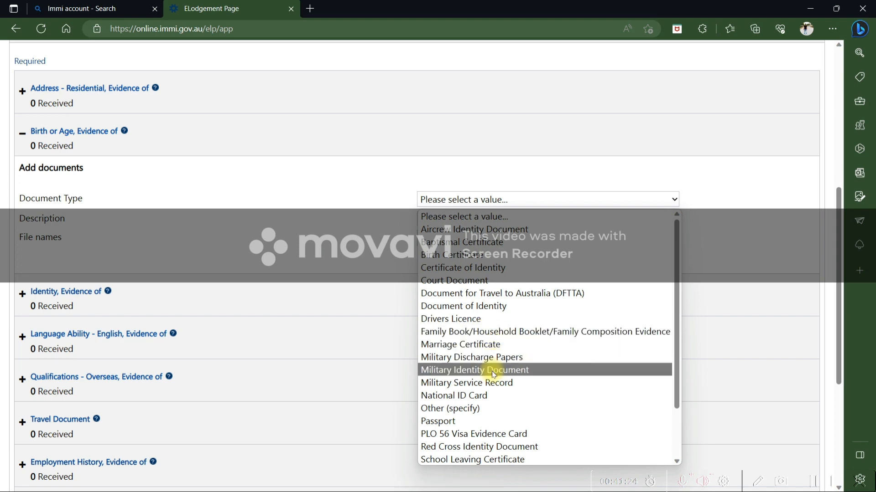
scroll(461, 462, down, 2)
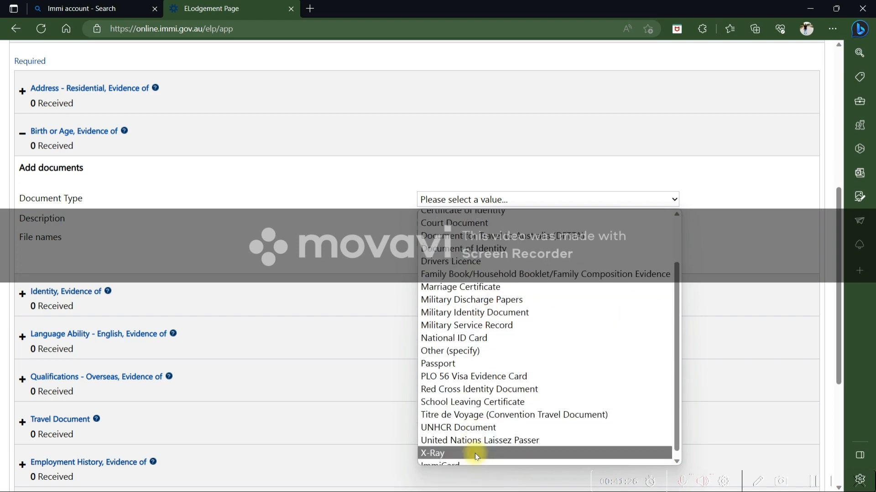
scroll(439, 420, up, 2)
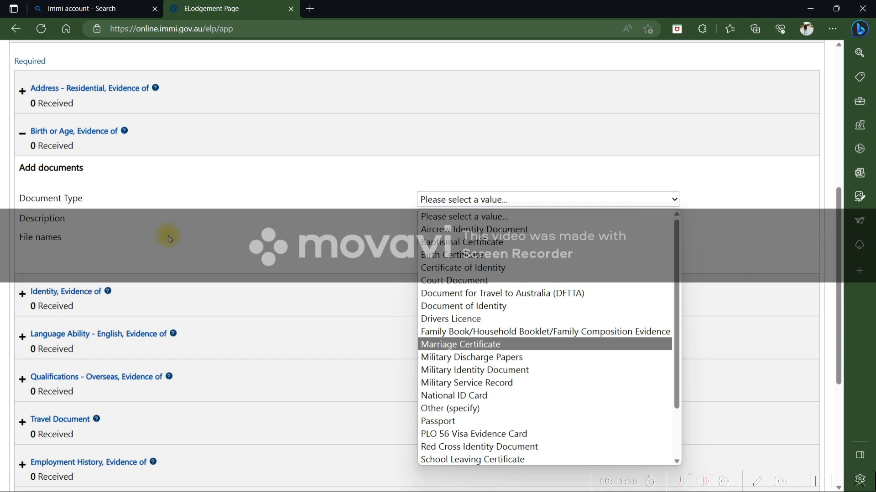
click(245, 250)
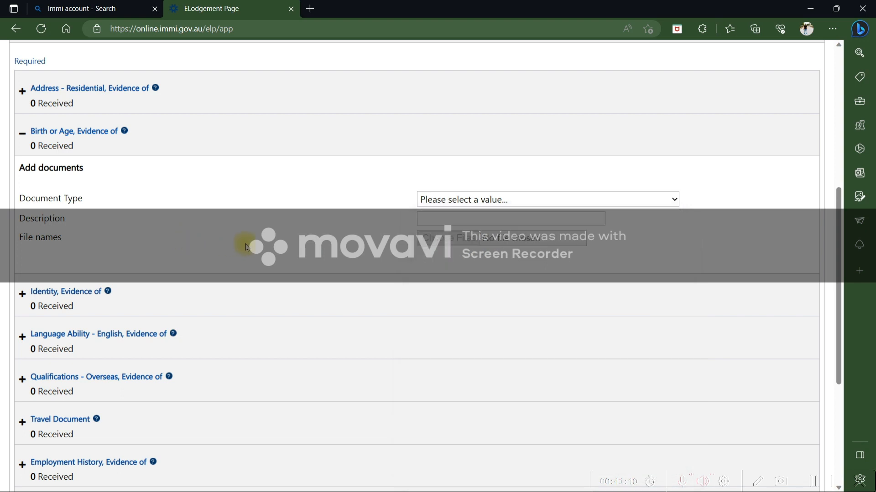
Step: Expand the identity evidence section and examine its accepted document types
click(139, 297)
scroll(136, 298, down, 1)
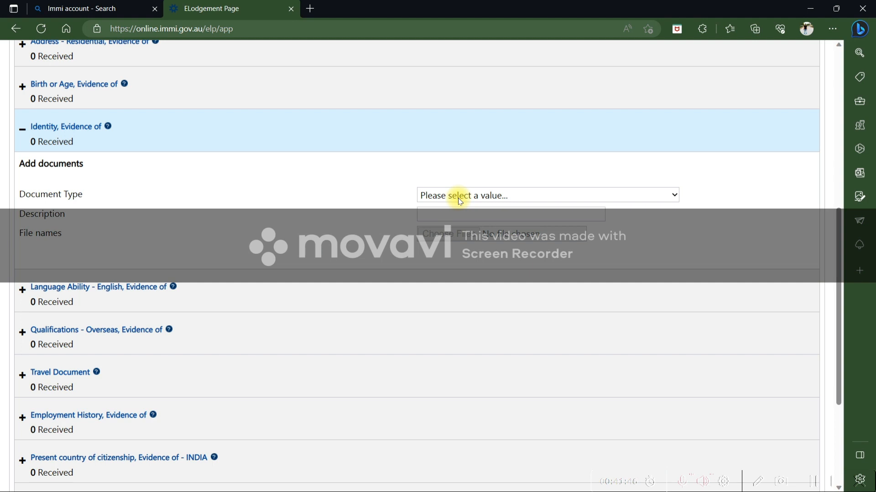
click(458, 198)
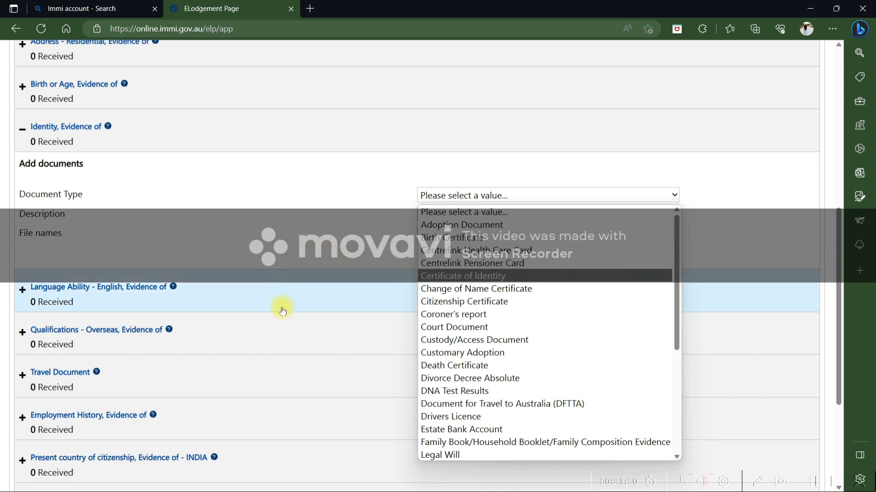
click(271, 248)
Step: View the upload fields of the English language ability, overseas qualifications, travel document and employment history evidence sections in turn
click(216, 290)
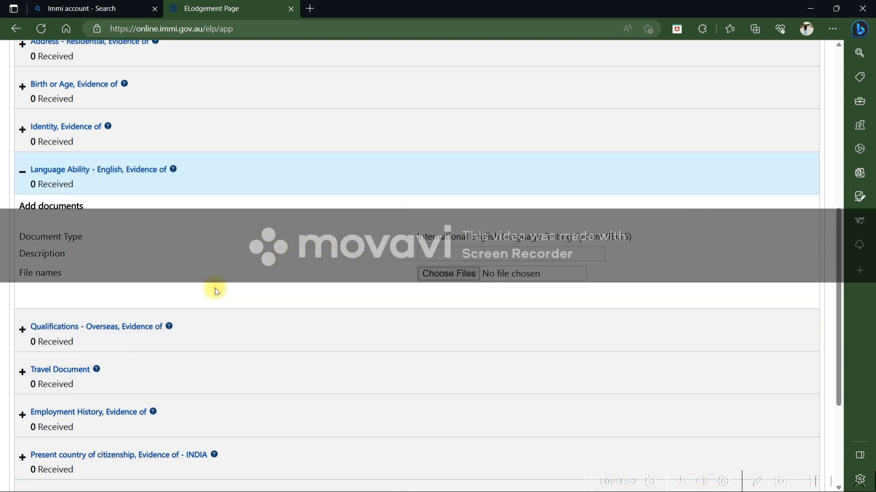
scroll(217, 290, down, 1)
click(206, 300)
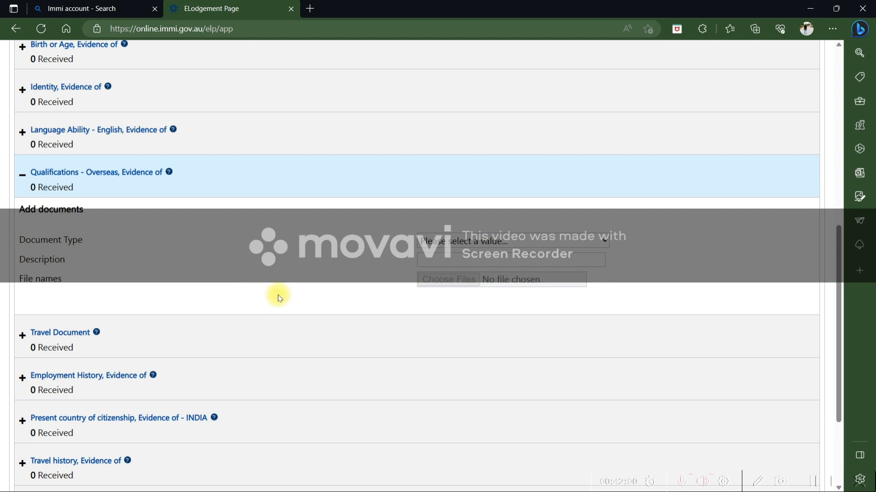
click(228, 325)
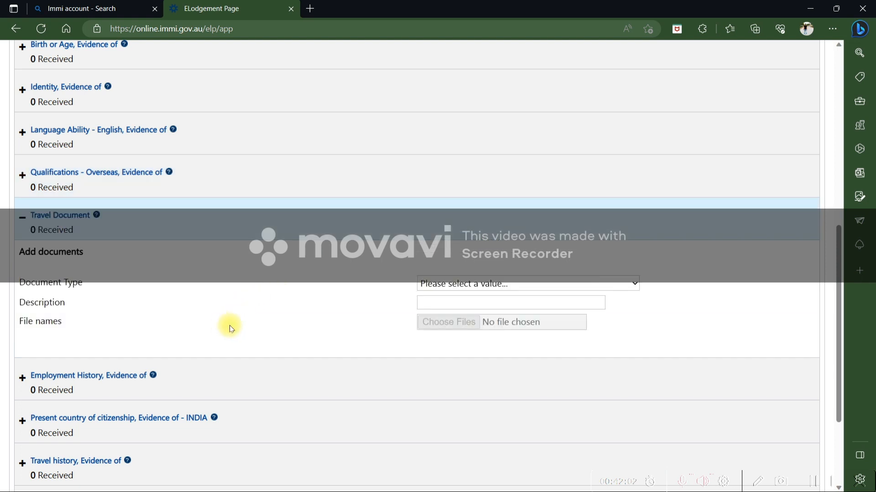
click(183, 380)
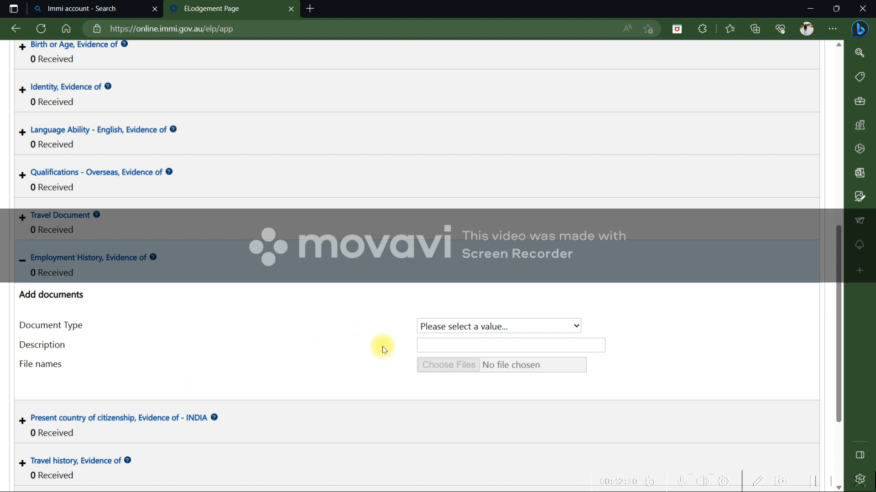
Step: Expand the present country of citizenship evidence section and set its document type to Other (specify)
click(229, 420)
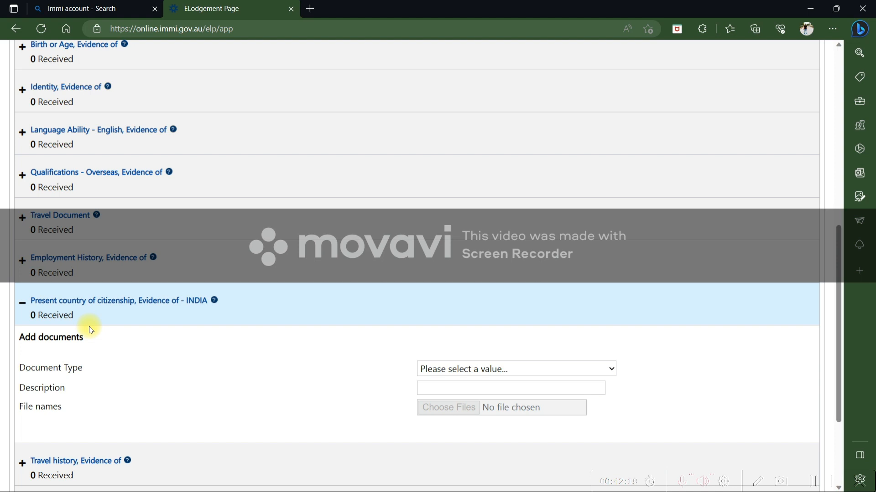
click(450, 371)
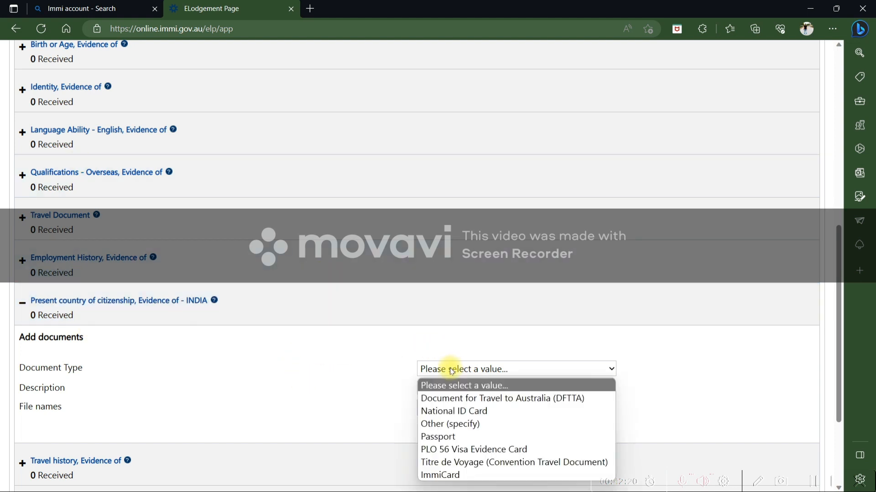
click(470, 425)
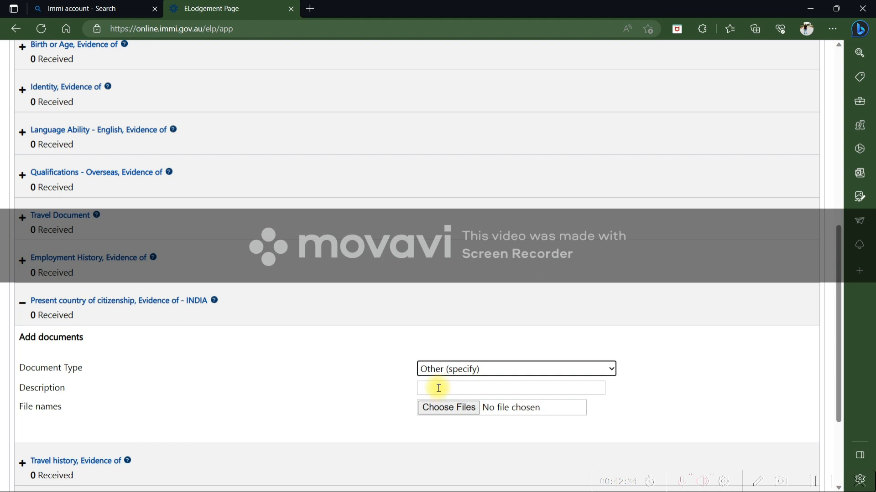
click(433, 388)
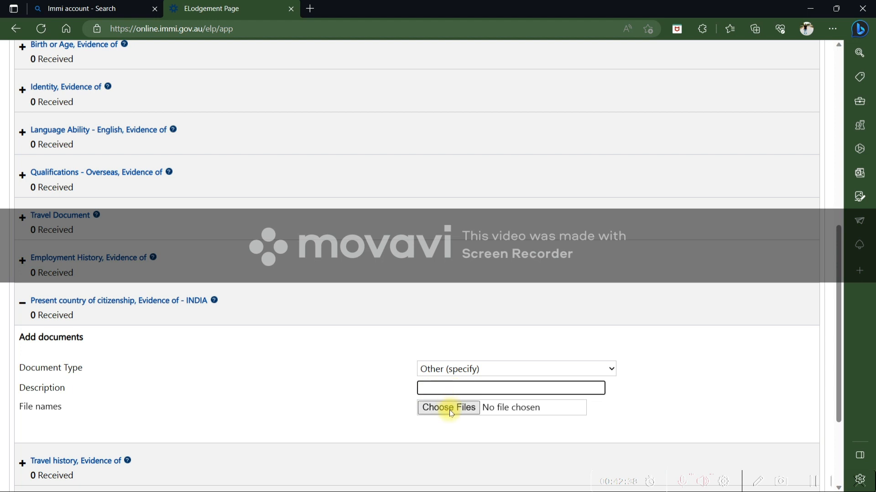
Step: Look over the required evidence list and examine the document types accepted for overseas qualifications
scroll(390, 407, up, 4)
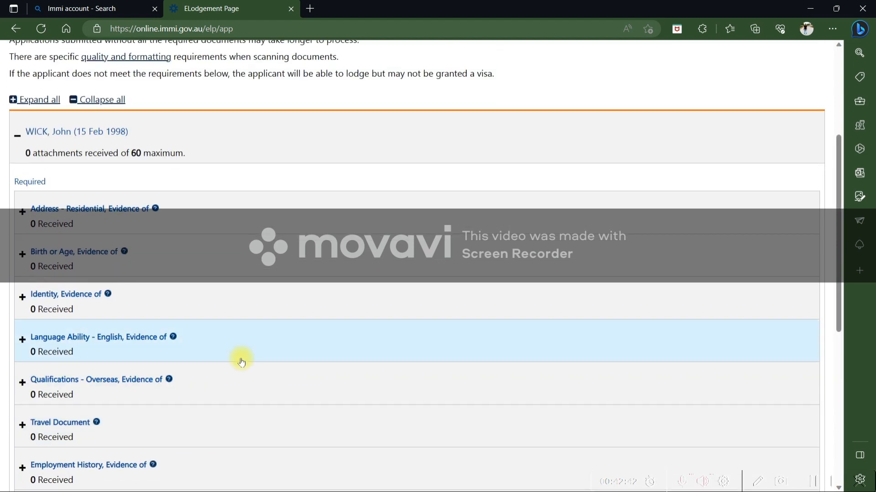
scroll(211, 351, down, 7)
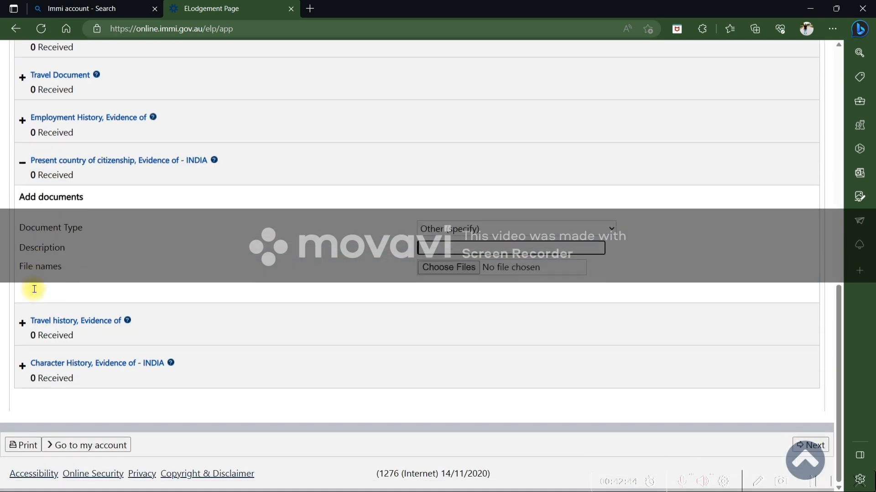
scroll(68, 338, up, 9)
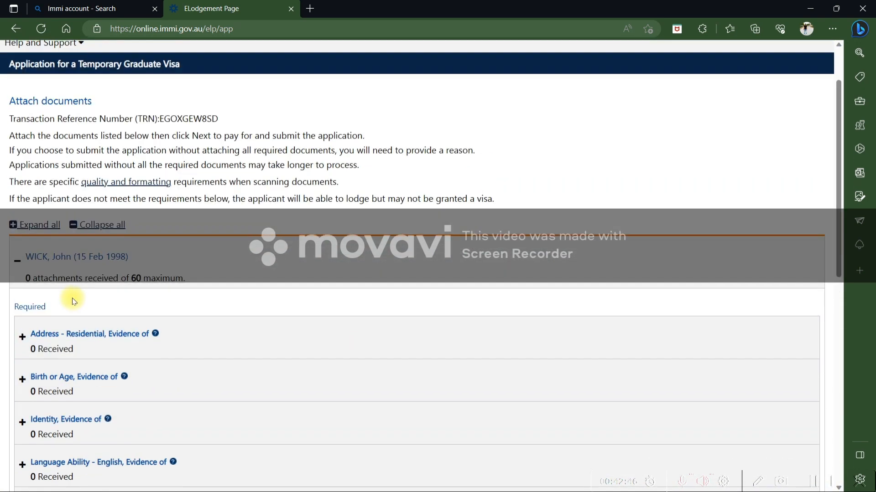
scroll(73, 301, down, 5)
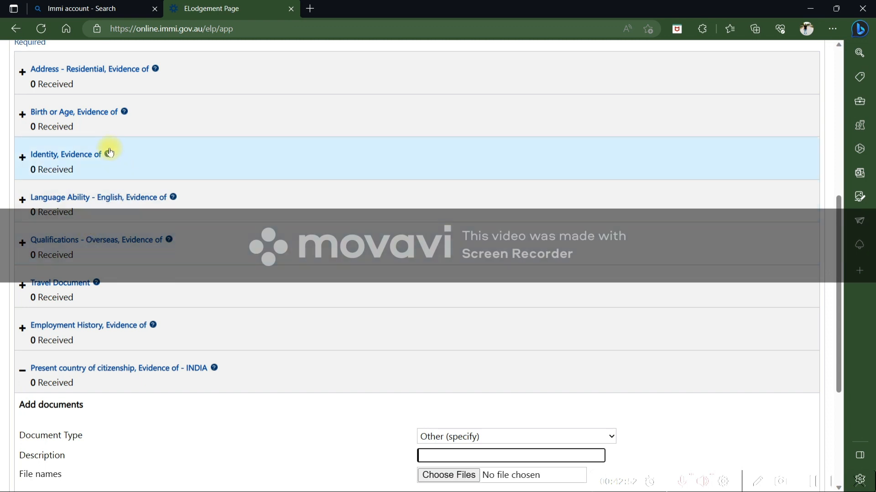
click(110, 240)
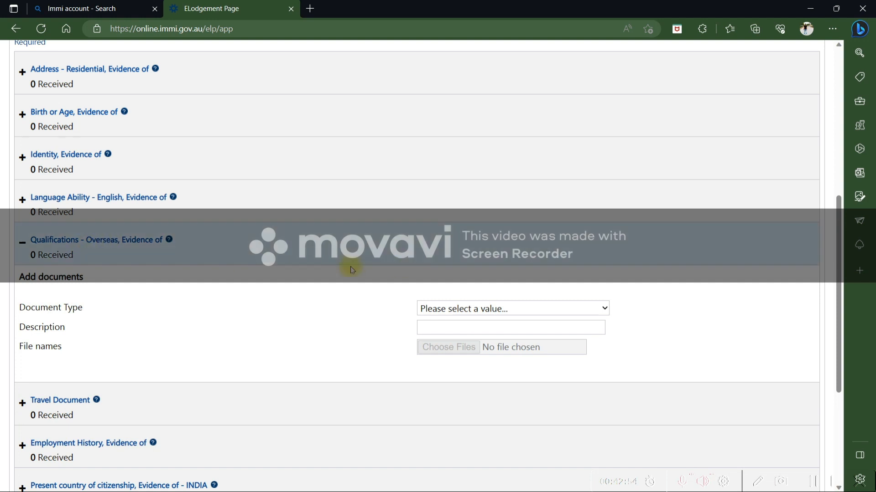
click(445, 309)
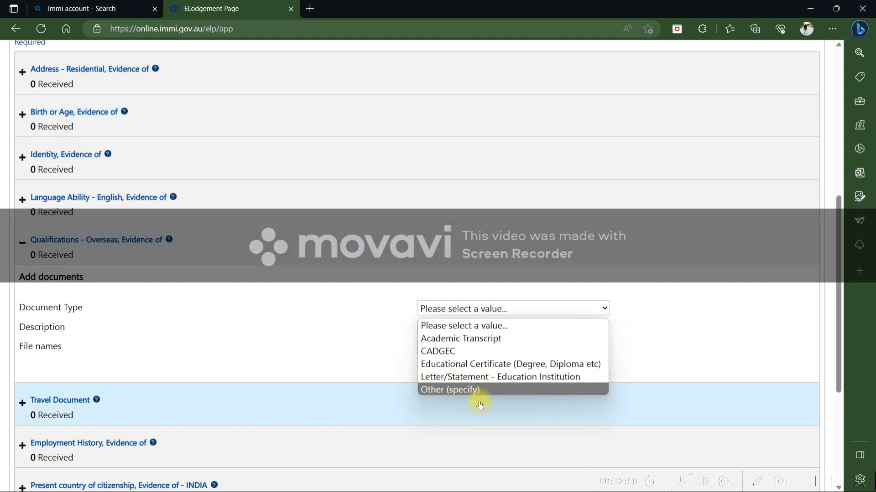
scroll(401, 396, down, 5)
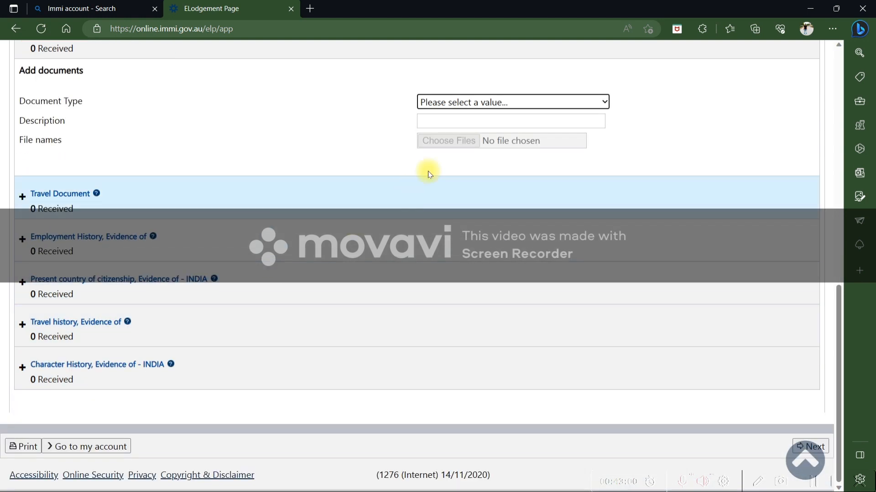
click(467, 105)
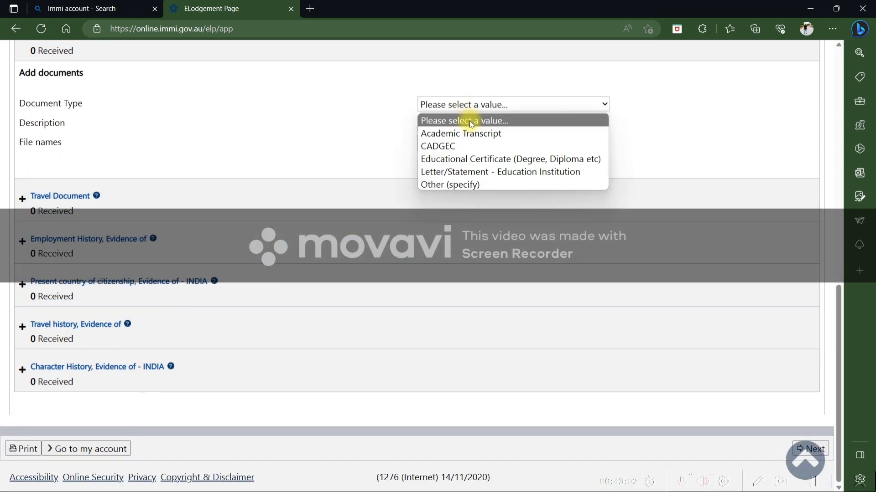
click(195, 328)
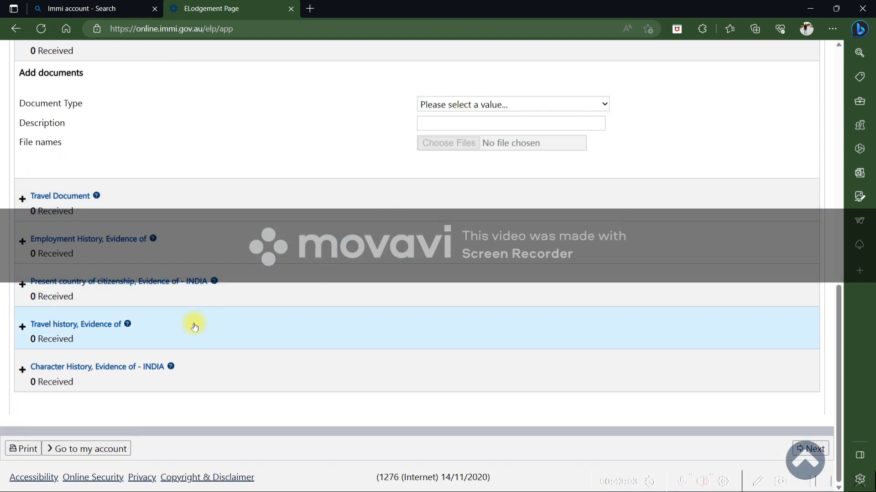
Step: Examine the document types required for the character history and travel history evidence, and collapse the travel history section
click(166, 365)
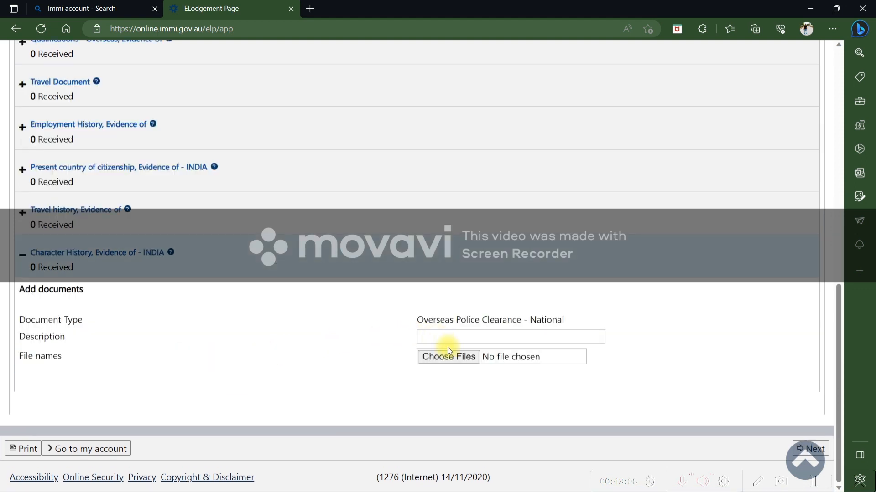
drag(452, 319, 565, 320)
click(210, 221)
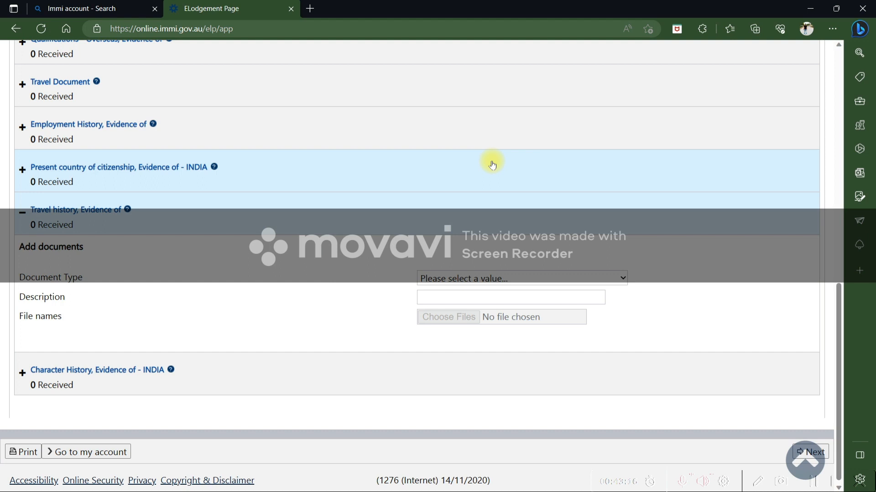
click(572, 282)
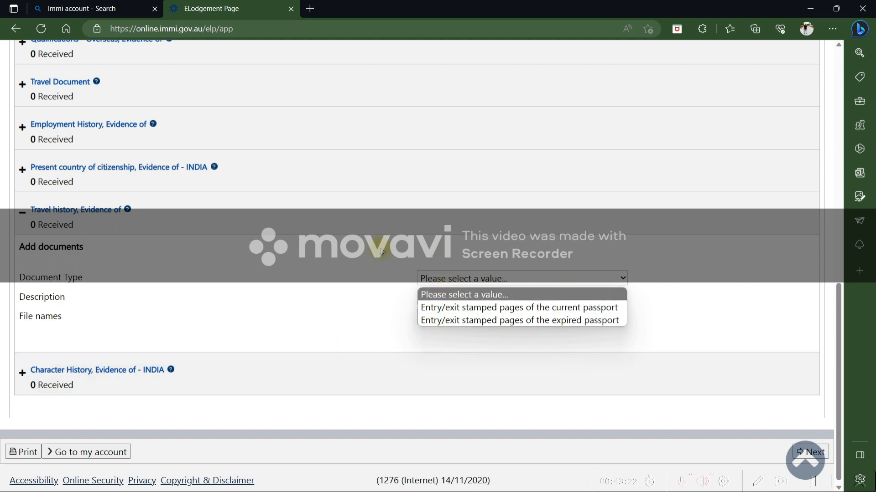
click(299, 218)
scroll(200, 312, up, 3)
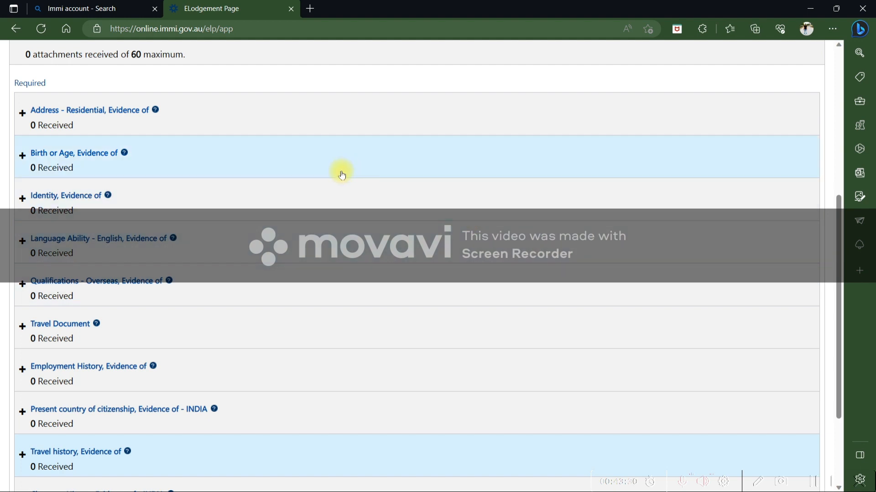
scroll(352, 188, down, 3)
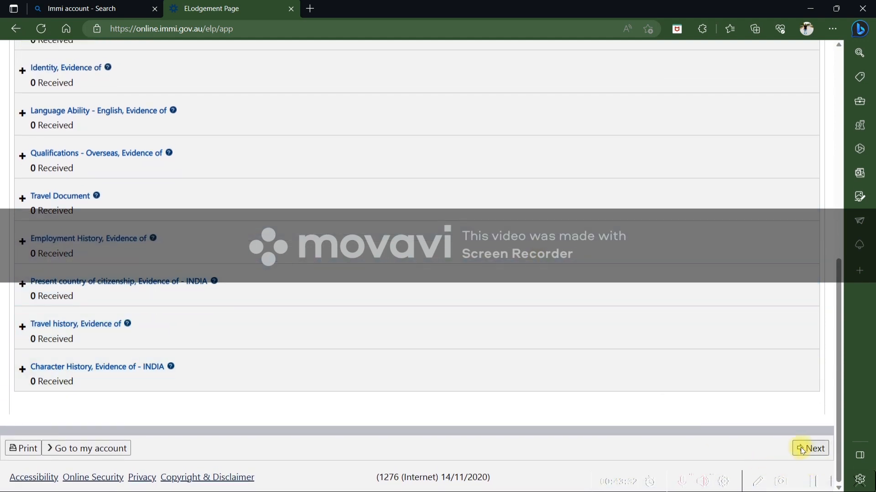
Step: Continue without the missing attachments, giving "I have already uploaded required documents" as the explanation, and confirm it
click(802, 450)
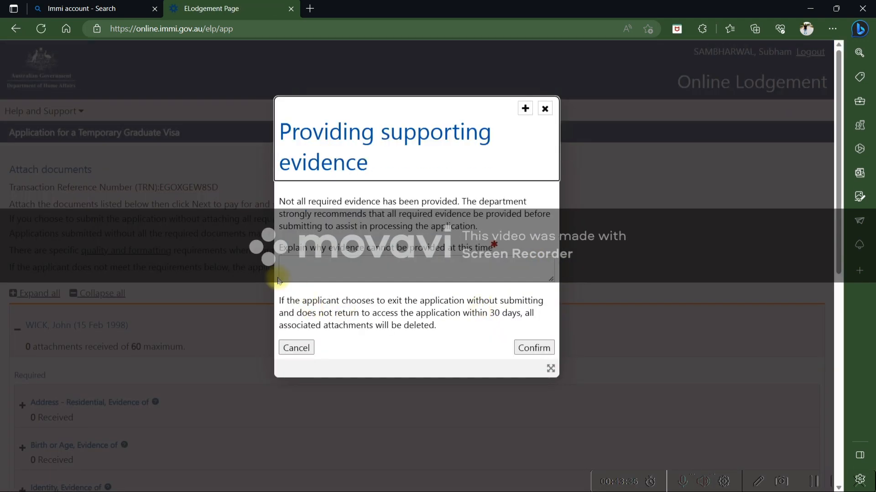
click(388, 268)
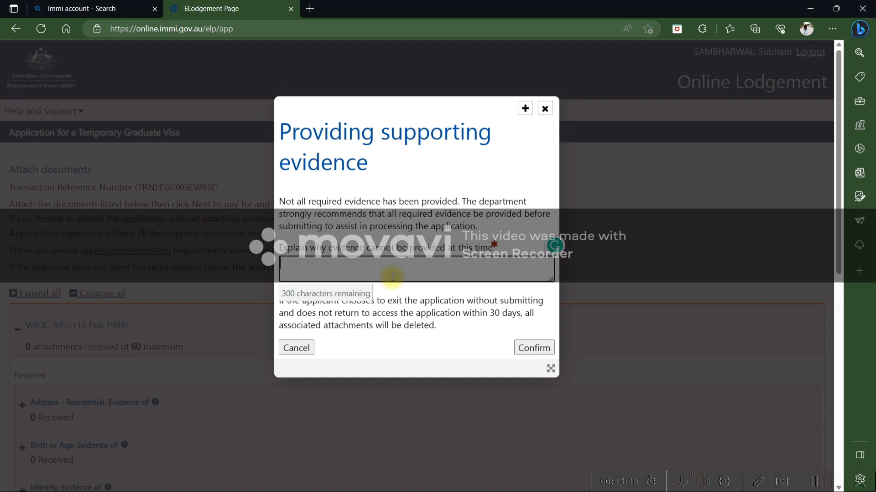
text(I have already uploaded re)
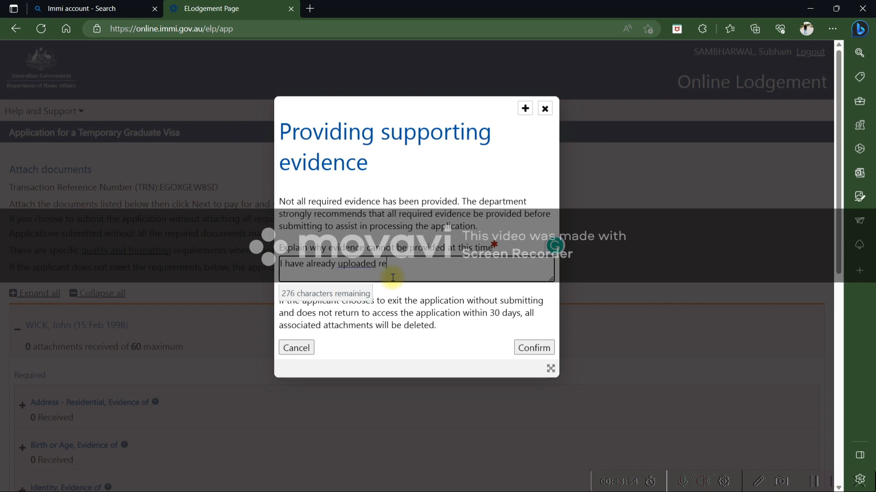
text(quired documents)
key(Tab)
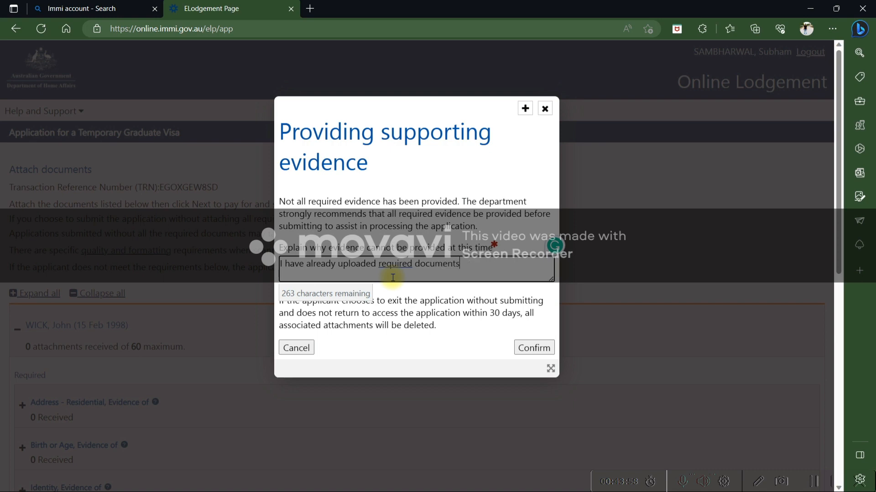
key(BackSpace)
click(534, 349)
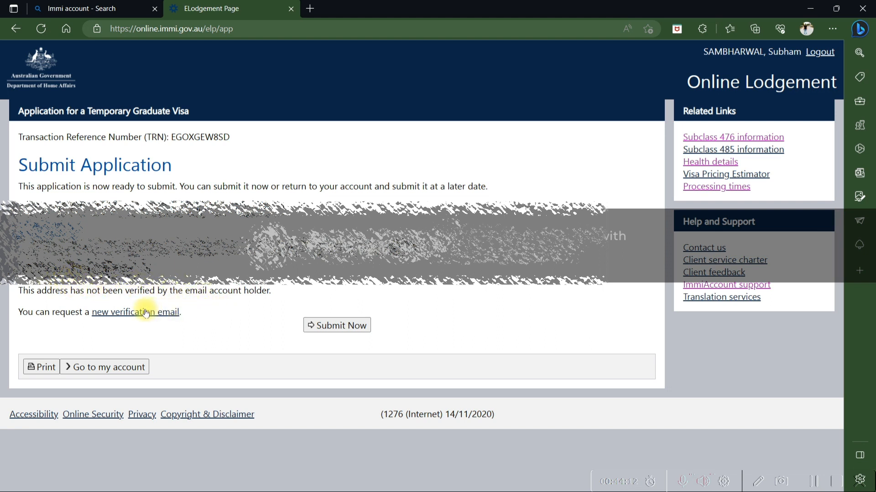
Step: Submit the application to reach the payment page and check the application charge amount
click(331, 326)
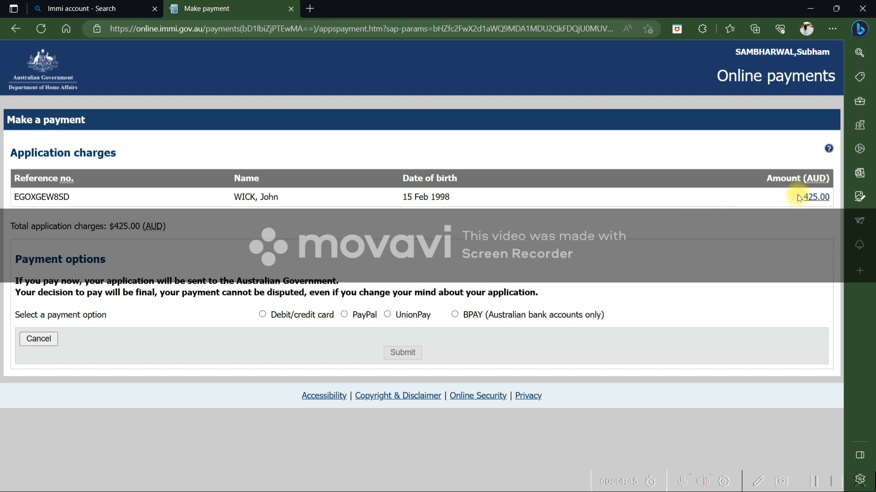
drag(798, 198, 824, 197)
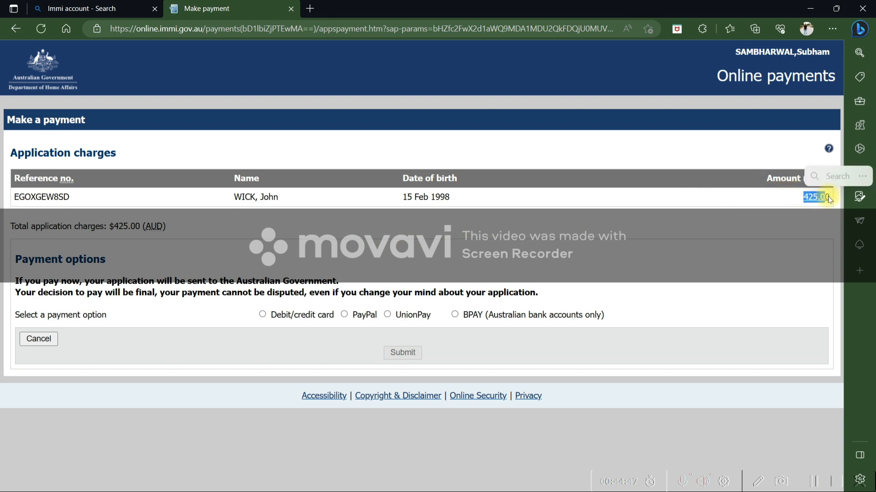
click(148, 248)
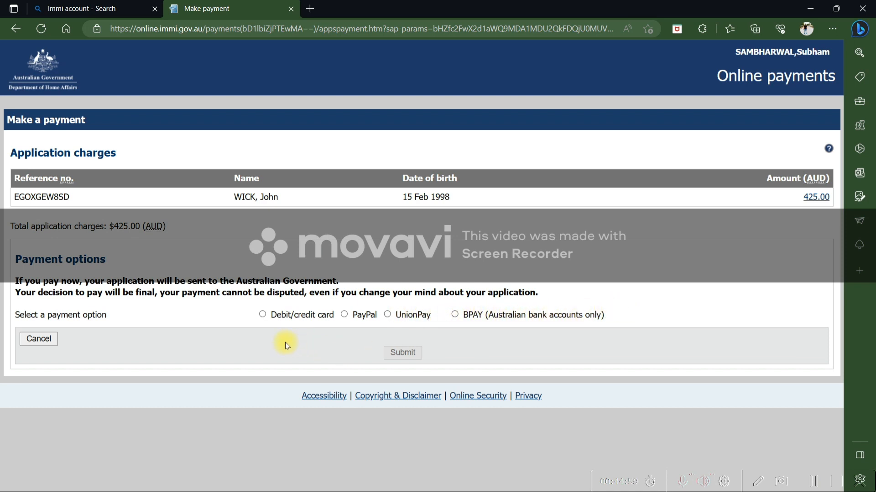
Step: Choose debit/credit card as the payment option and review the cardholder address and card details fields
click(267, 314)
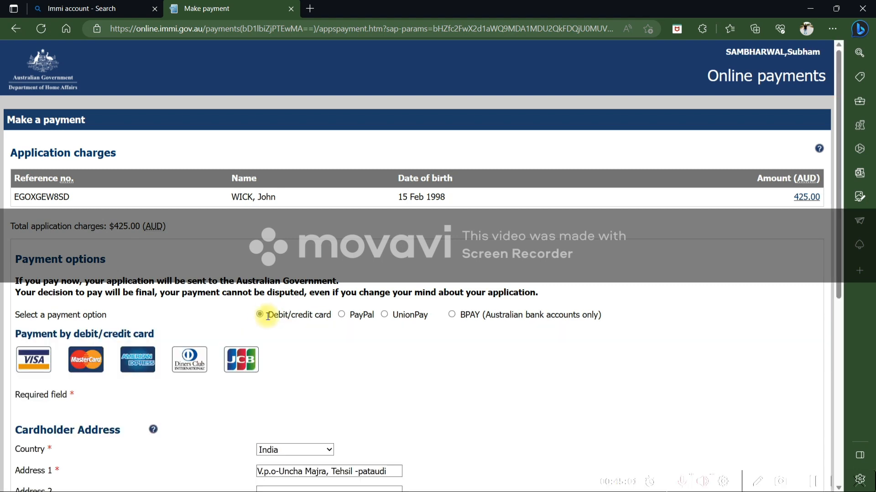
scroll(469, 393, down, 4)
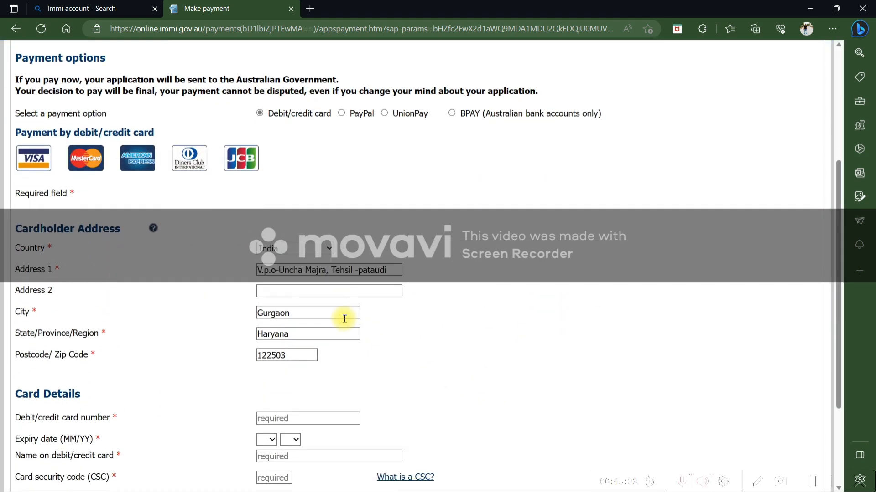
scroll(360, 332, down, 3)
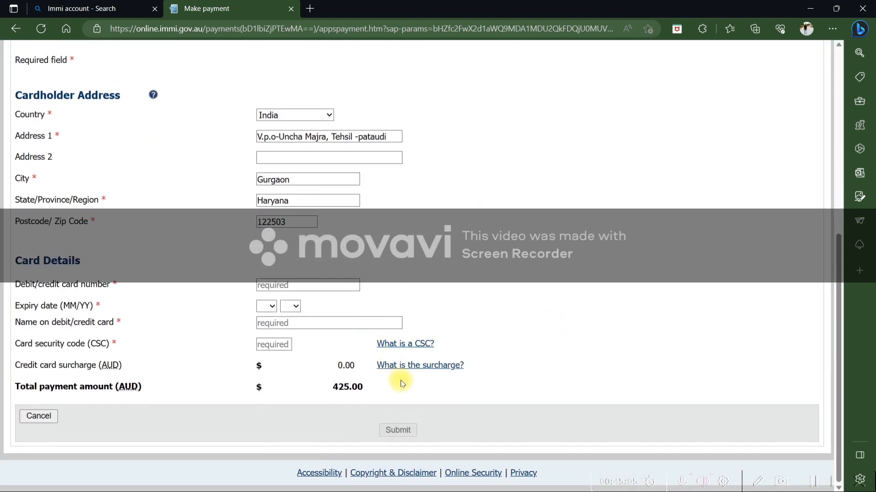